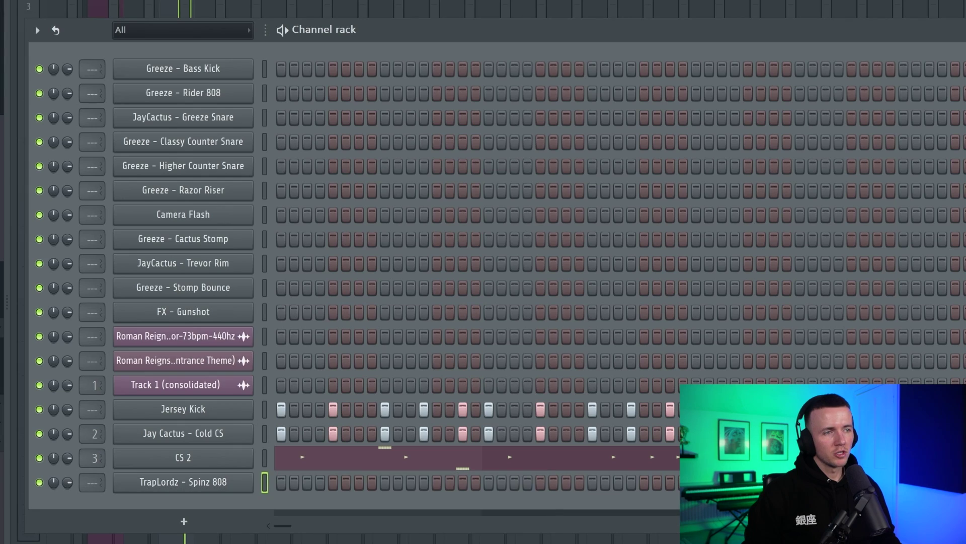
Transpose the Spinz 808's third note group to B5 and step the closing notes down through G#5 to F#5.
left_click(186, 489)
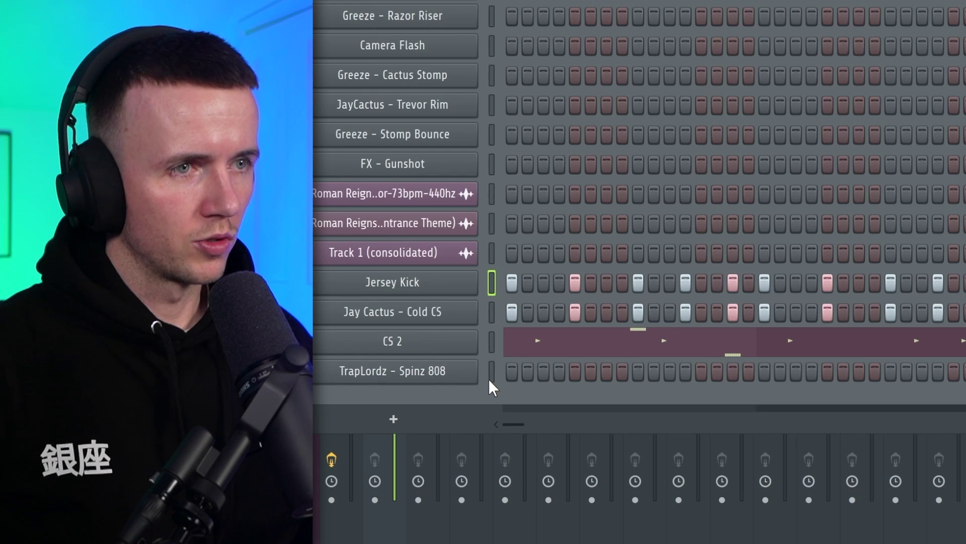
left_click(490, 377)
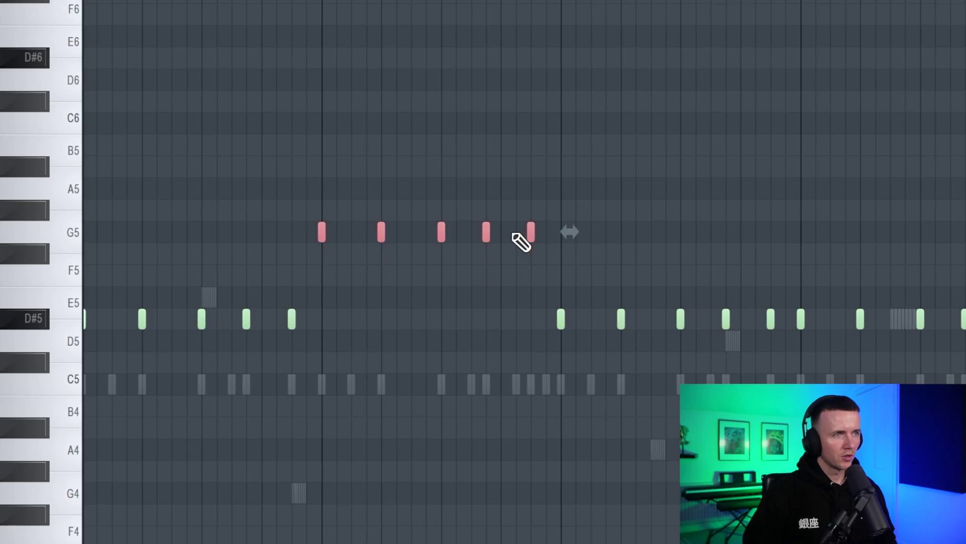
left_click_drag(524, 326, 725, 323)
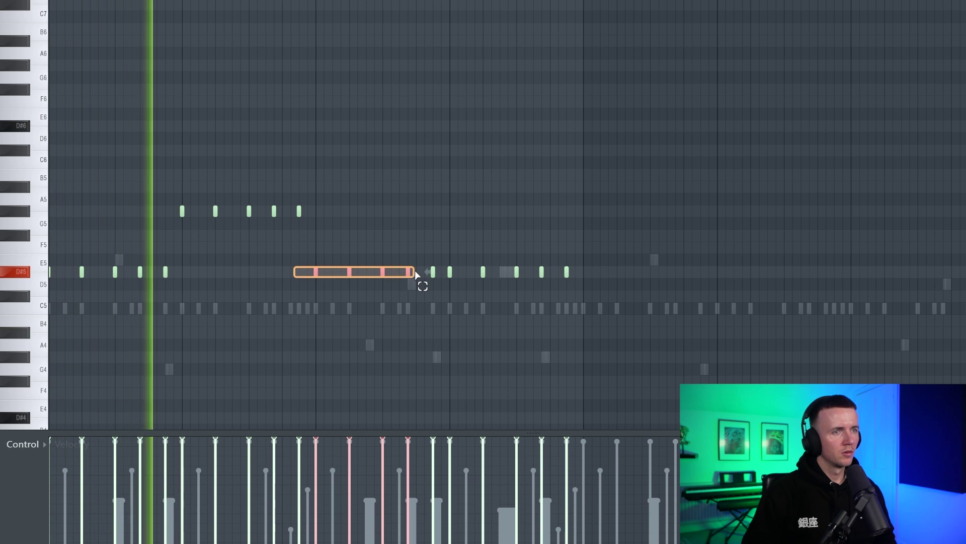
left_click_drag(407, 274, 447, 272)
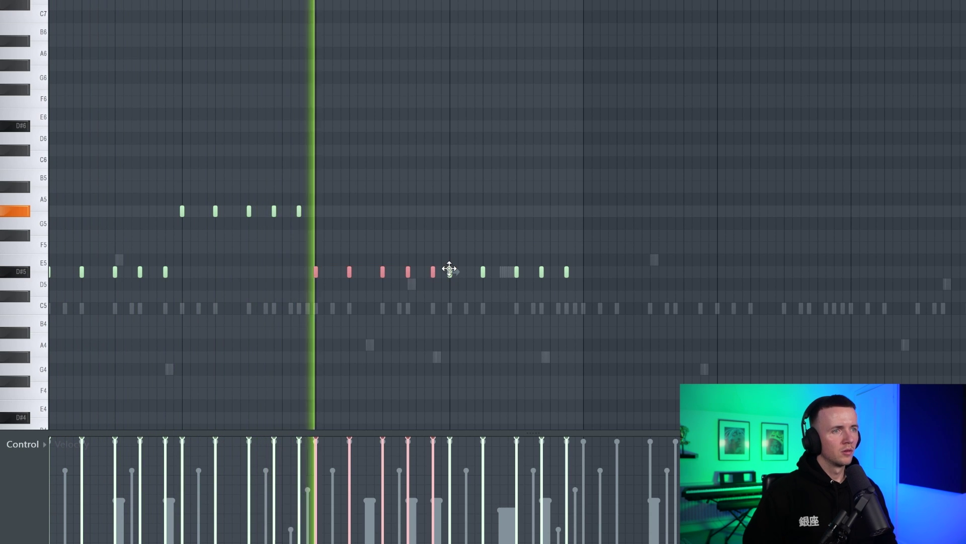
key("shift+Up")
key("shift+Up")
key("shift+Up")
key("space")
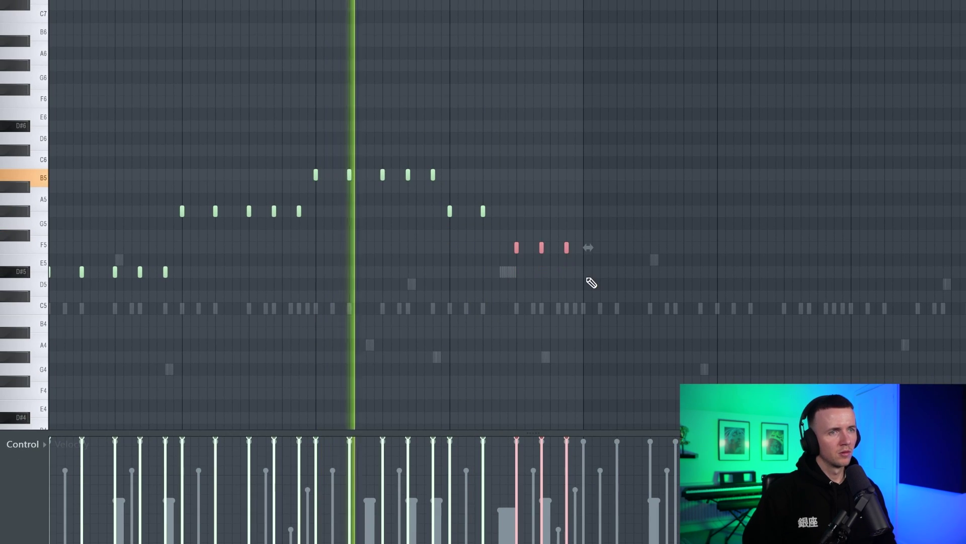
scroll(551, 273, "down", 3)
left_click(403, 309, "ctrl")
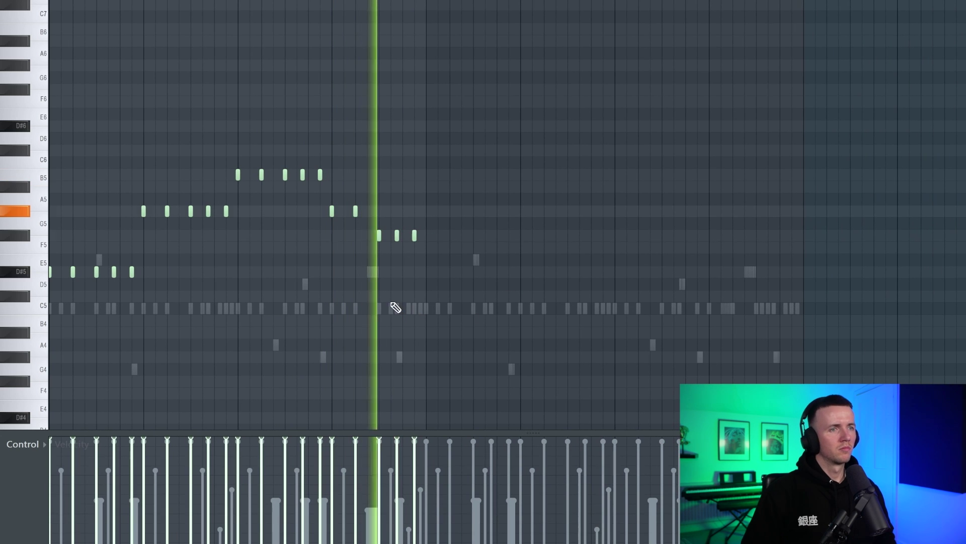
Duplicate the complete 808 note sequence directly after the original.
key("ctrl+a")
key("ctrl+b")
scroll(335, 169, "up", 2)
Drop the 808's third note group an octave to B4, keeping its first and last notes at B5.
left_click(335, 170, "ctrl")
left_click_drag(473, 185, 474, 184)
scroll(579, 174, "down", 1)
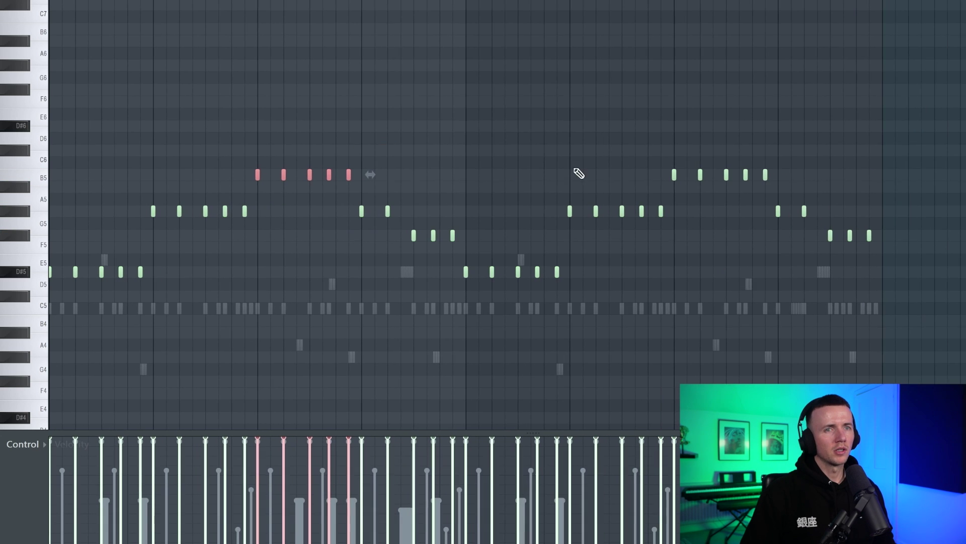
left_click(233, 177, "ctrl")
scroll(260, 231, "up", 2)
left_click_drag(256, 321, 255, 178)
key("space")
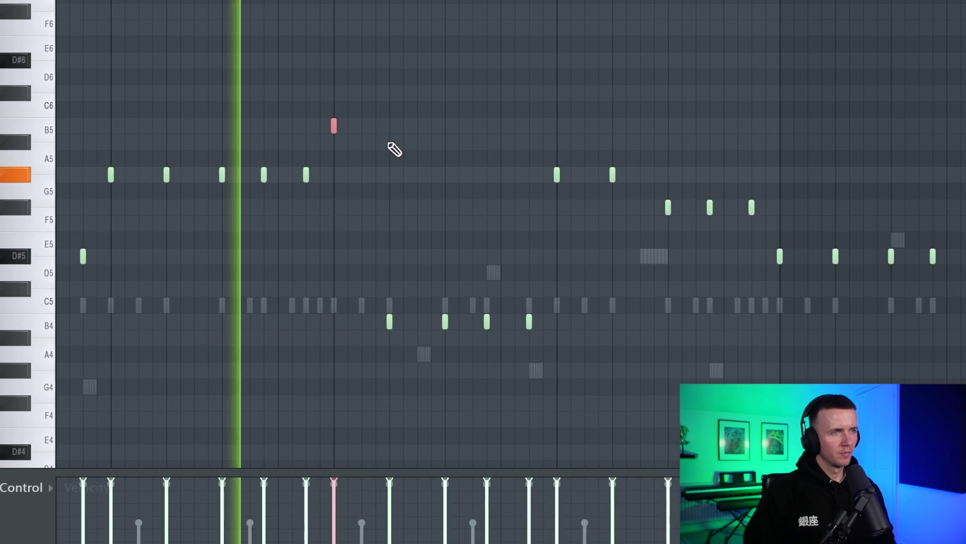
left_click(401, 321)
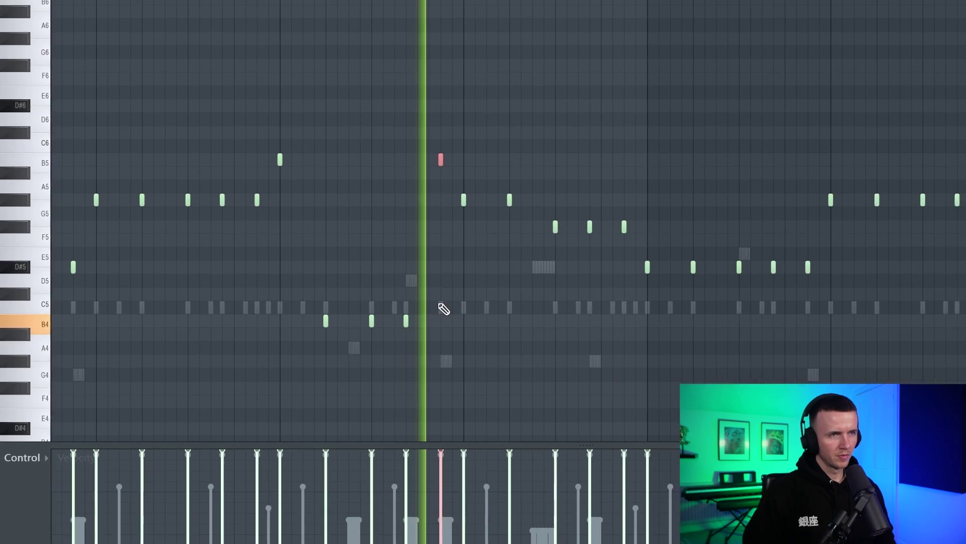
Vary the third note group of the 808's second repeat by alternating its notes between B4 and B5.
scroll(655, 269, "down", 2)
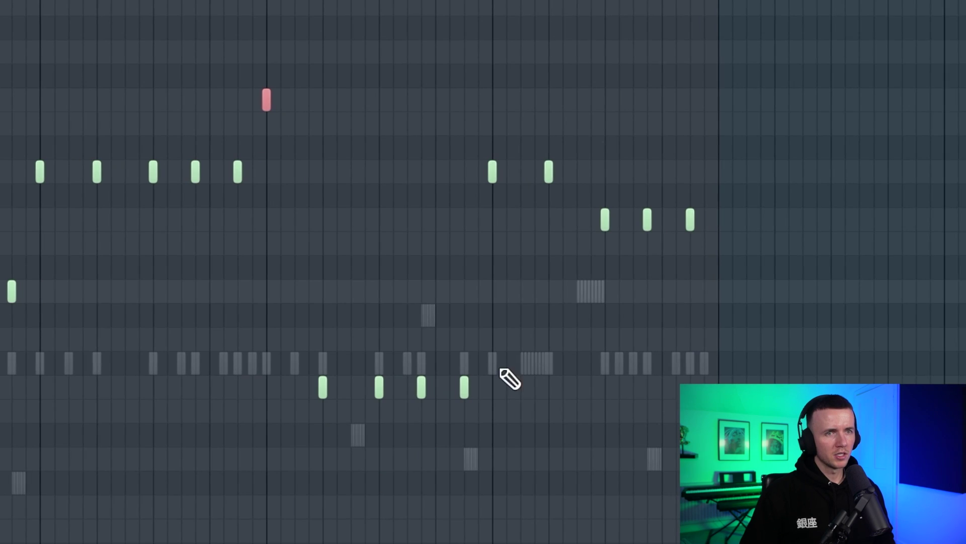
left_click(462, 386)
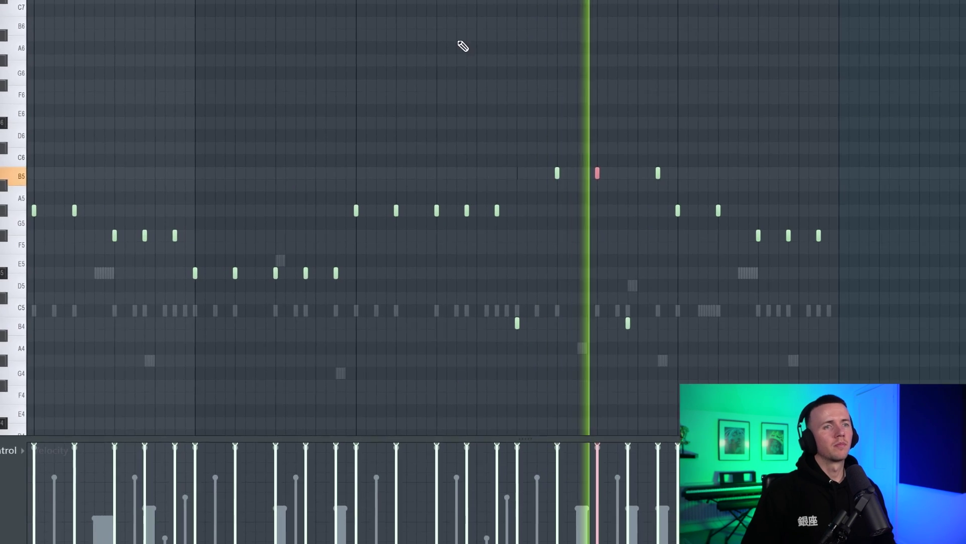
scroll(455, 43, "down", 2)
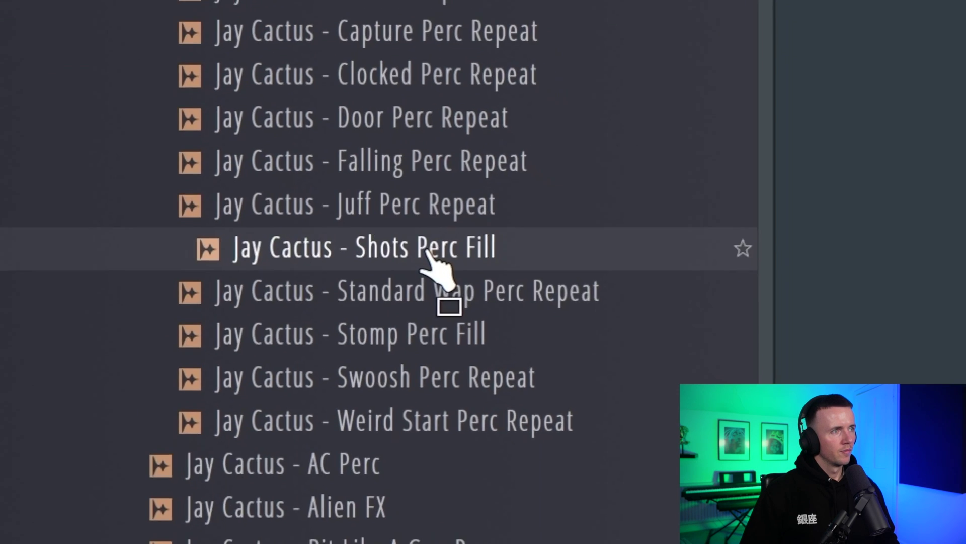
Place the Jay Cactus - Shots Perc Fill sample on Track 4, beneath the start of the Drums clip.
left_click_drag(370, 216, 252, 282)
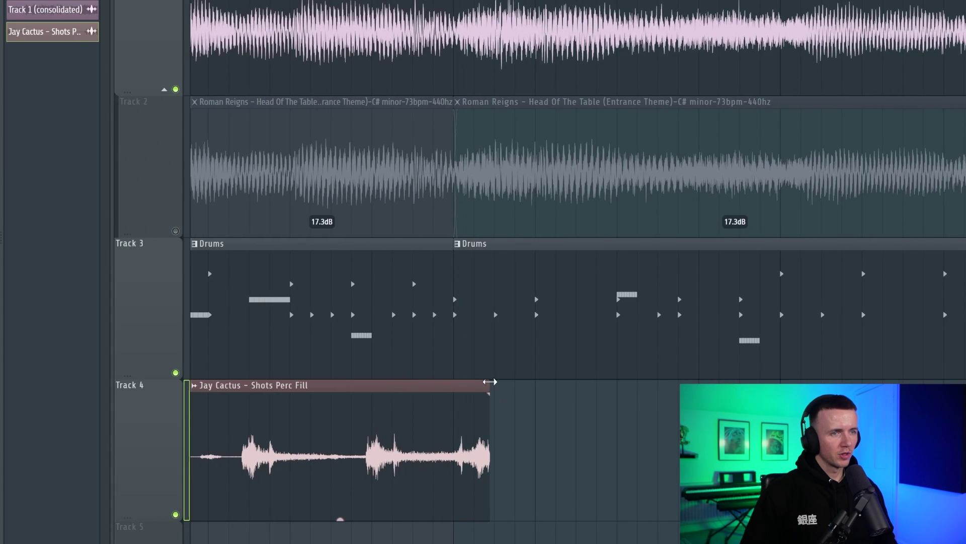
scroll(454, 30, "up", 3)
left_click_drag(327, 521, 339, 519)
scroll(308, 526, "down", 3)
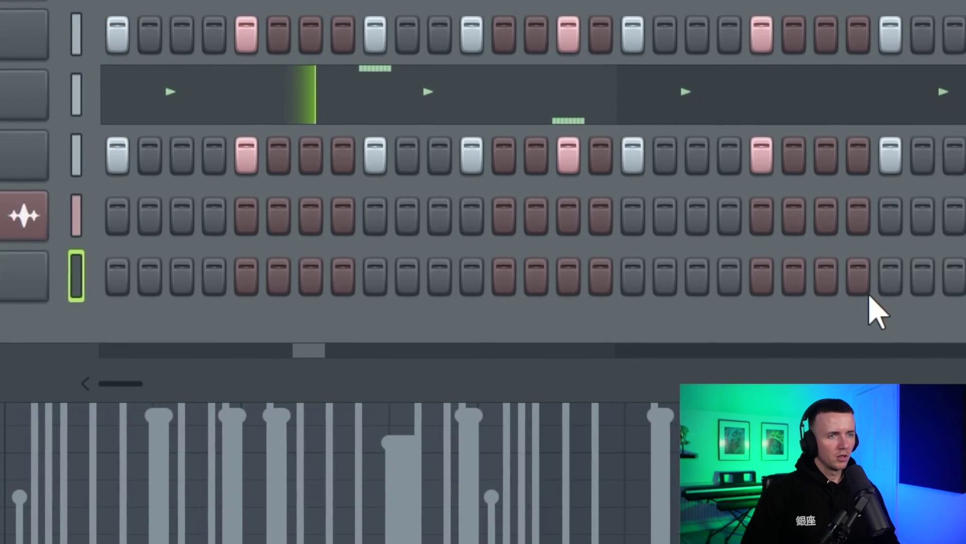
Enter a short run of four hits in the empty last channel's step sequence.
left_click(844, 422)
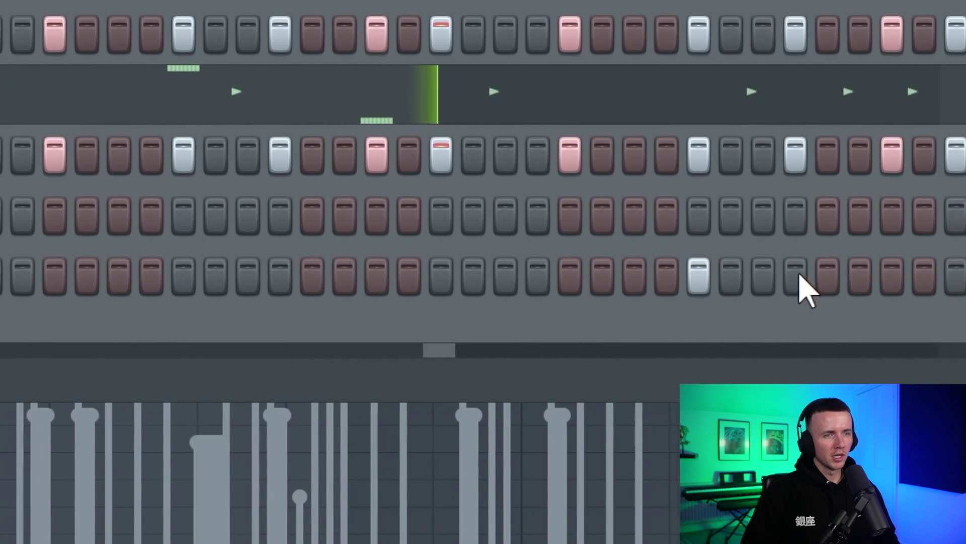
left_click(795, 275)
left_click(892, 276)
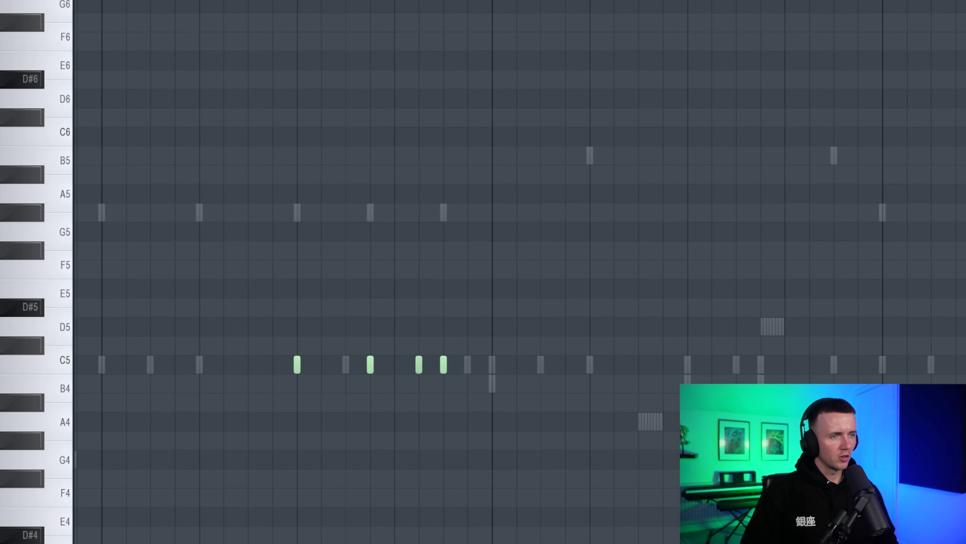
Add a fifth C5 note before the four-hit run and vary the run's velocities, keeping the added note soft.
left_click_drag(419, 543, 419, 543)
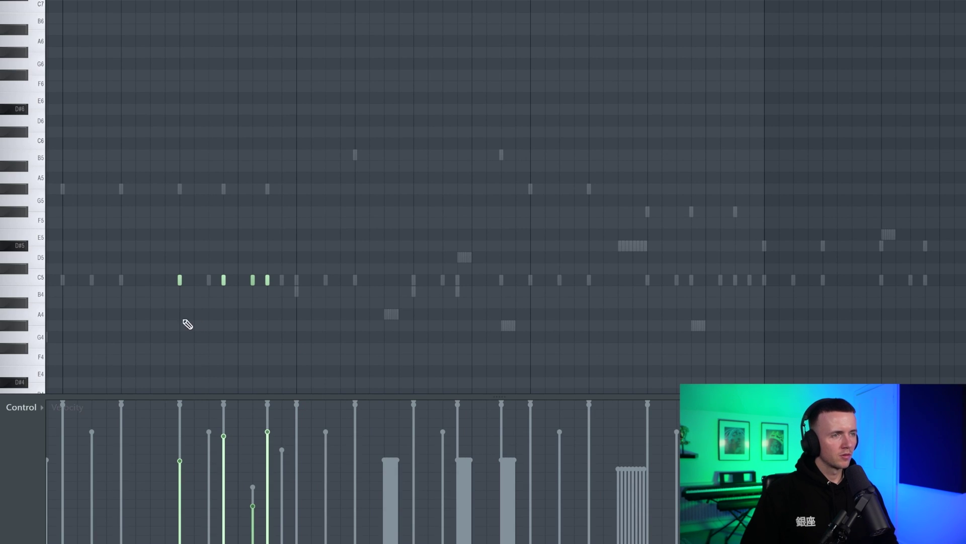
left_click(166, 281)
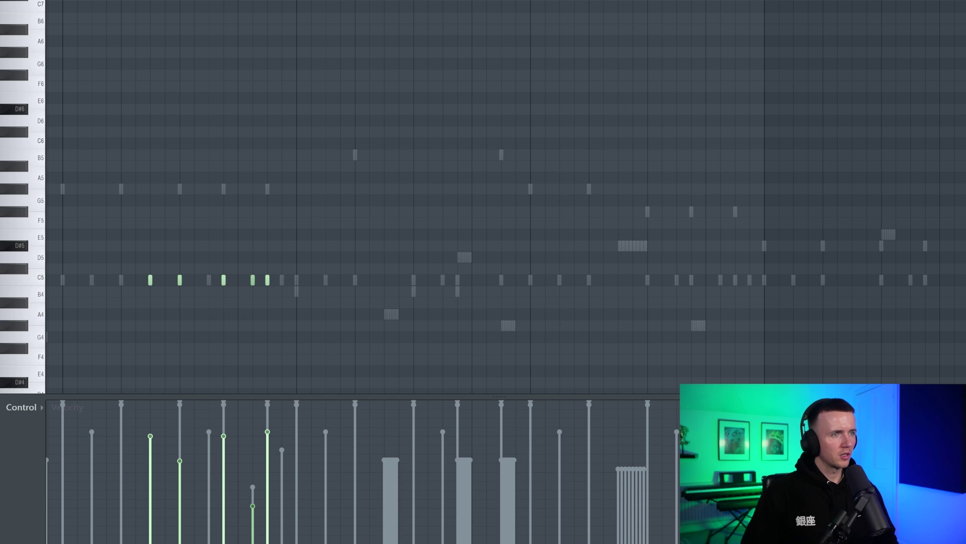
left_click_drag(156, 448, 154, 503)
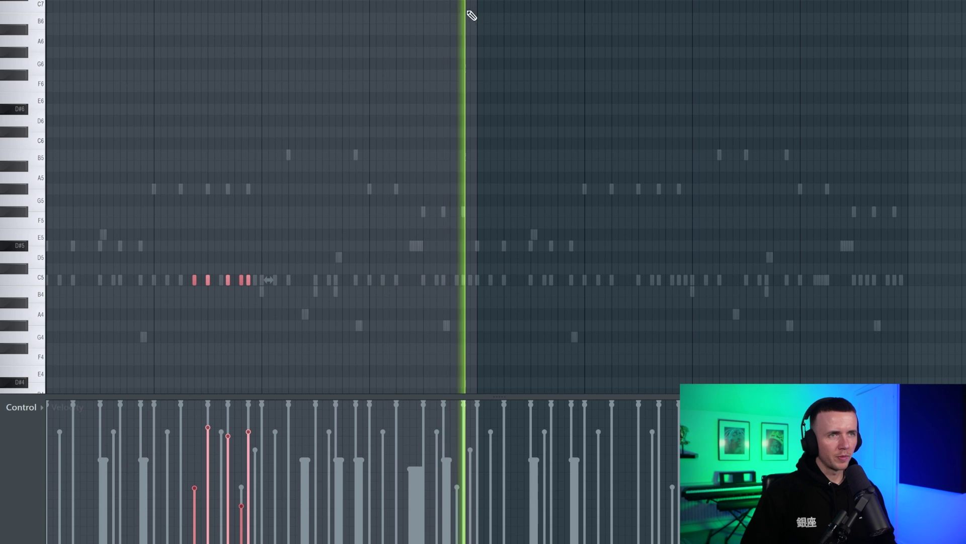
scroll(434, 119, "down", 2)
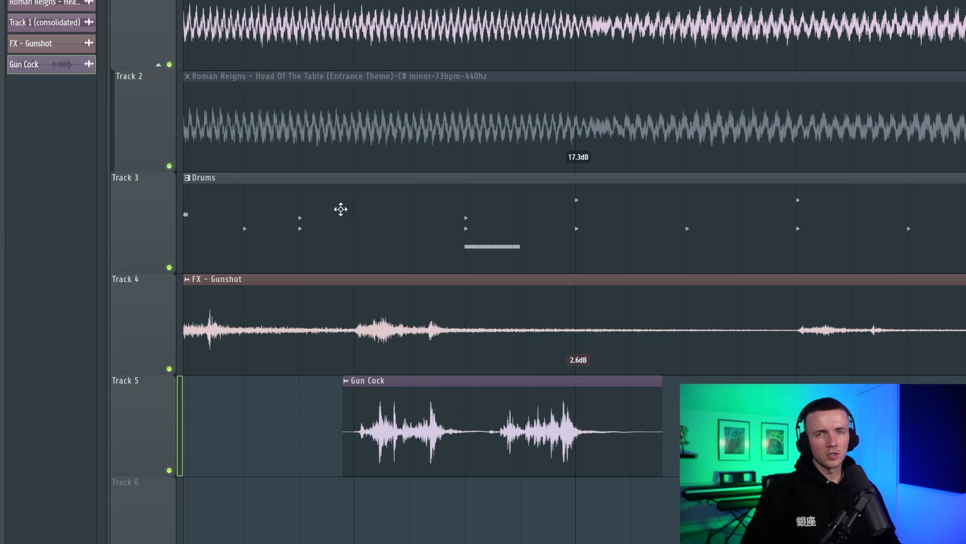
Shift the Gun Cock clip on Track 5 earlier beneath the gunshot and set its volume to -1.3 dB.
scroll(539, 421, "down", 2)
left_click_drag(539, 420, 492, 423)
scroll(573, 396, "up", 3)
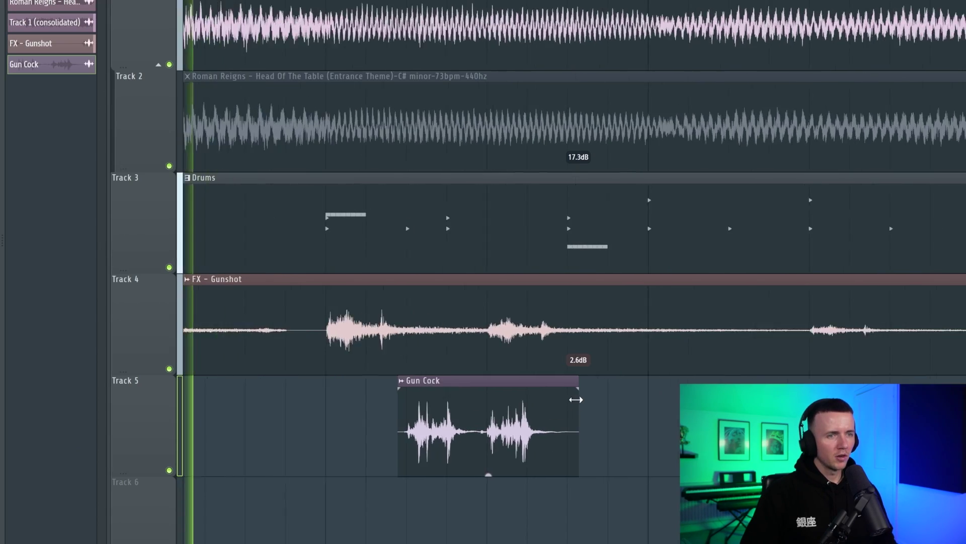
scroll(376, 473, "down", 3)
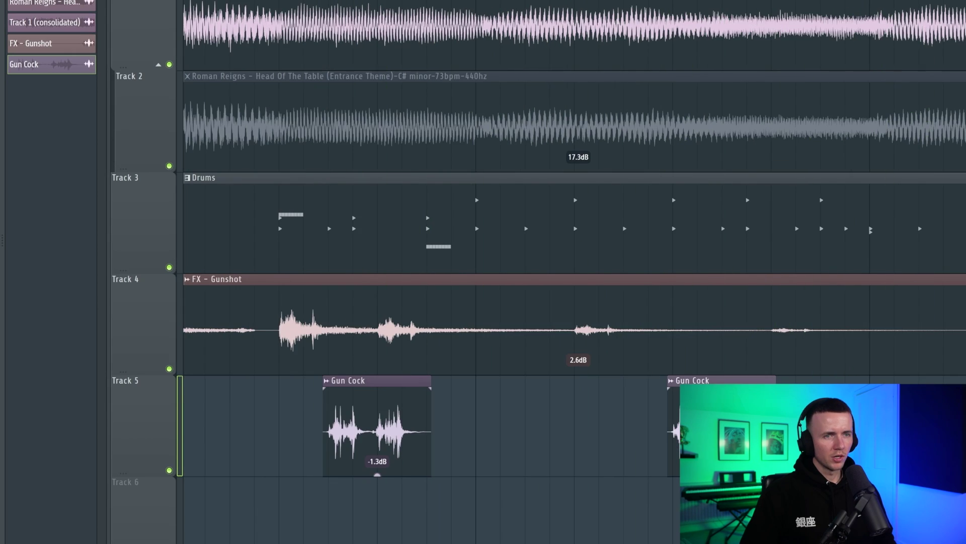
Repeat the Gun Cock clip at even spacing for three hits on Track 5, with the second at -5.2 dB.
scroll(674, 393, "down", 3)
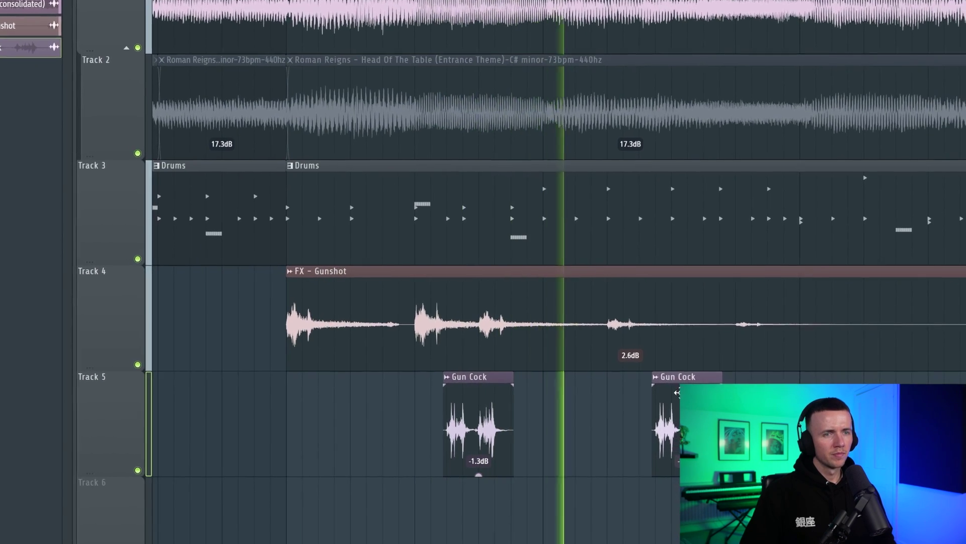
left_click_drag(678, 390, 586, 382)
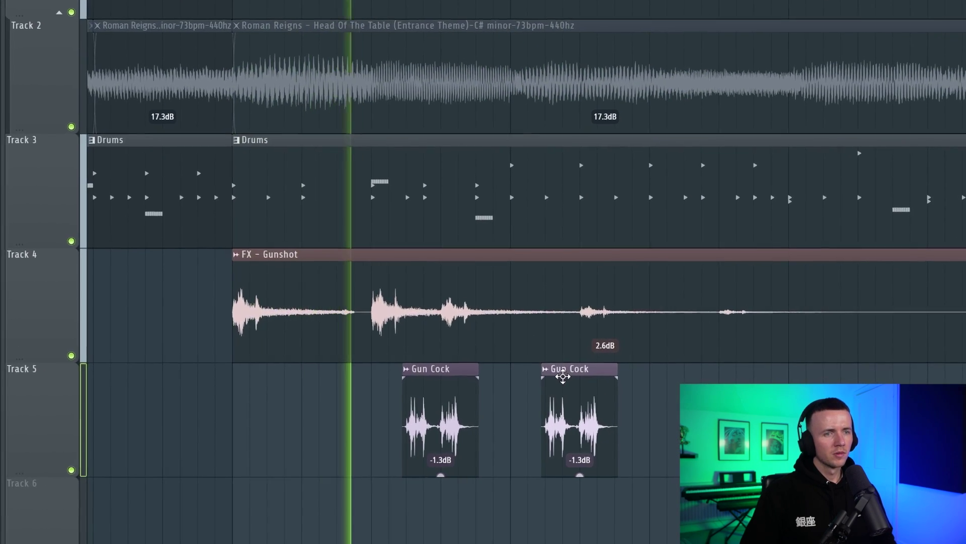
key("ctrl+b")
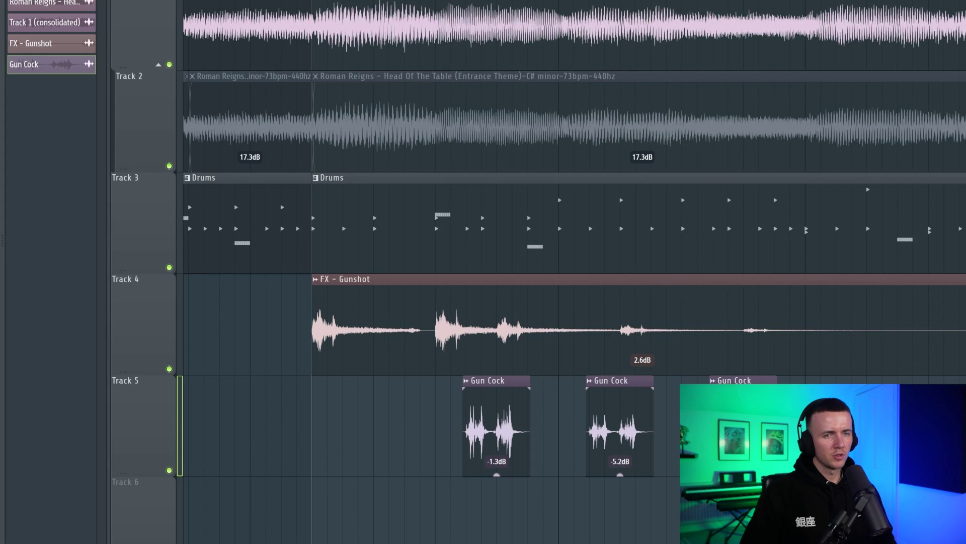
key("space")
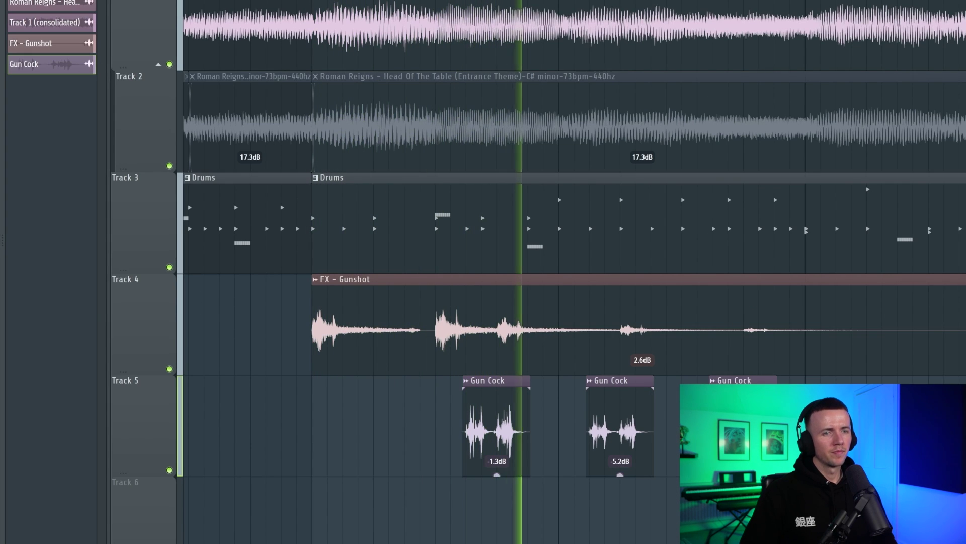
Copy the FX - Gunshot and Gun Cock clips along Tracks 4 and 5 to fill bars 1 to 25.
scroll(616, 469, "down", 4)
left_click_drag(700, 465, 562, 381)
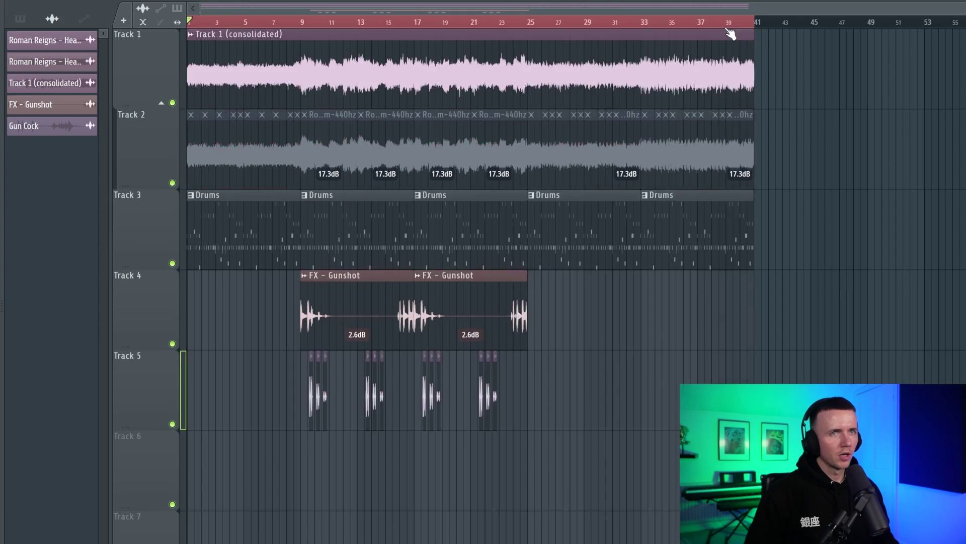
left_click_drag(729, 33, 315, 33)
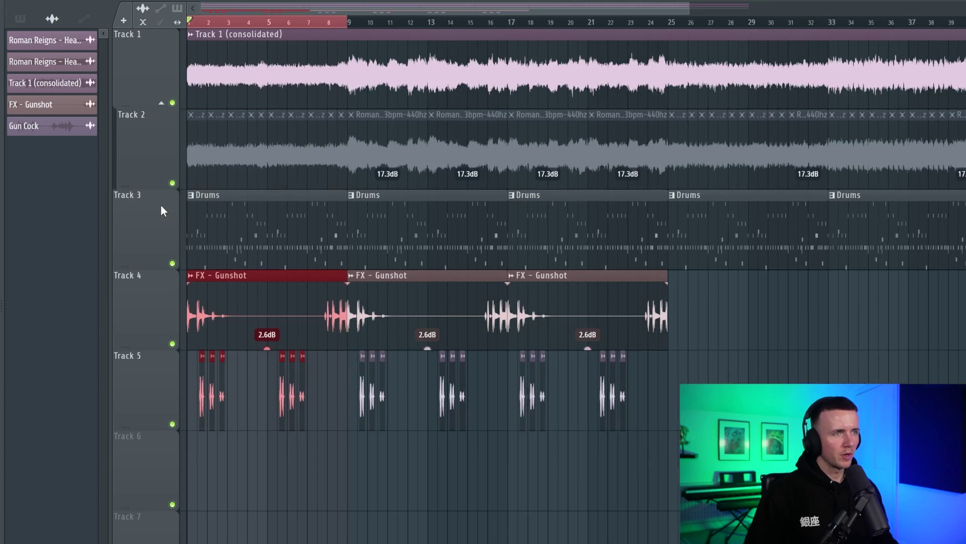
Reopen the 808 notes and flatten them all to C5 with the piano roll's limiter / transposer.
right_click(190, 204)
left_click(219, 285)
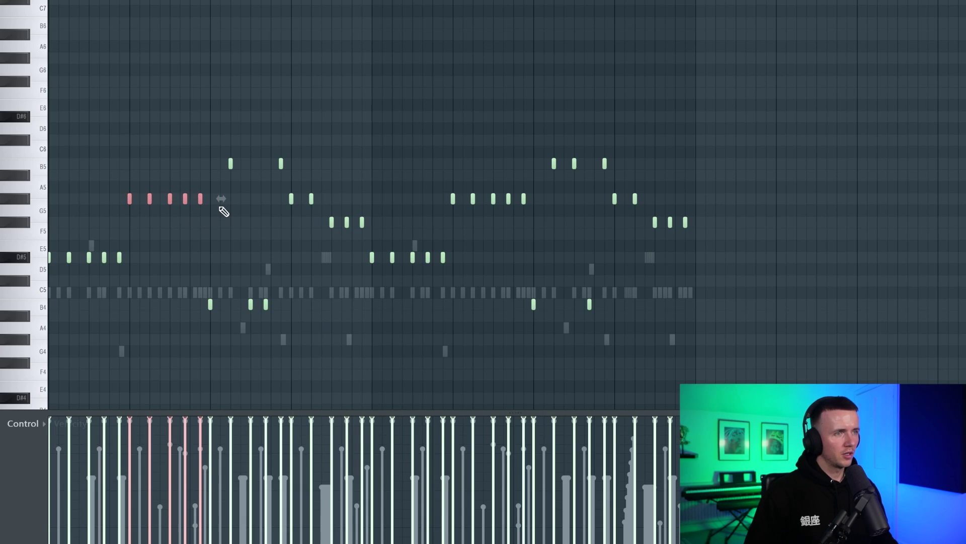
key("space")
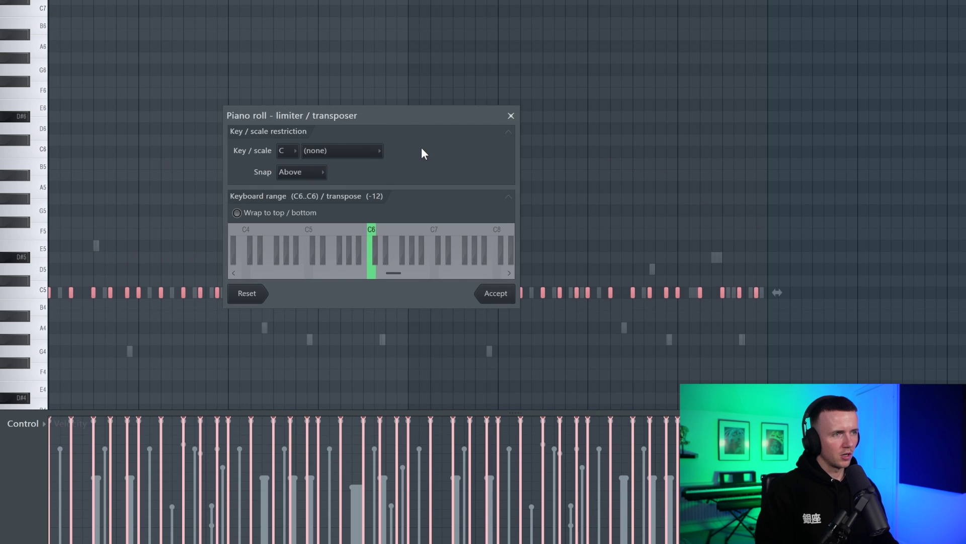
key("Escape")
key("space")
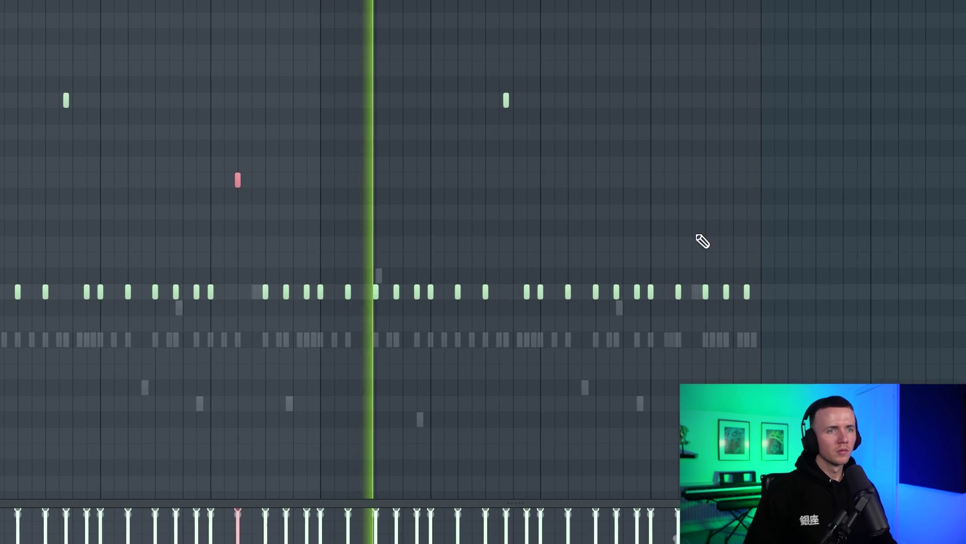
Raise one 808 note near the end of the second repeat seven semitones from D#5 to A#5.
left_click(665, 287)
key("Up")
key("Up")
key("Up")
key("Up")
key("Up")
key("Up")
key("Up")
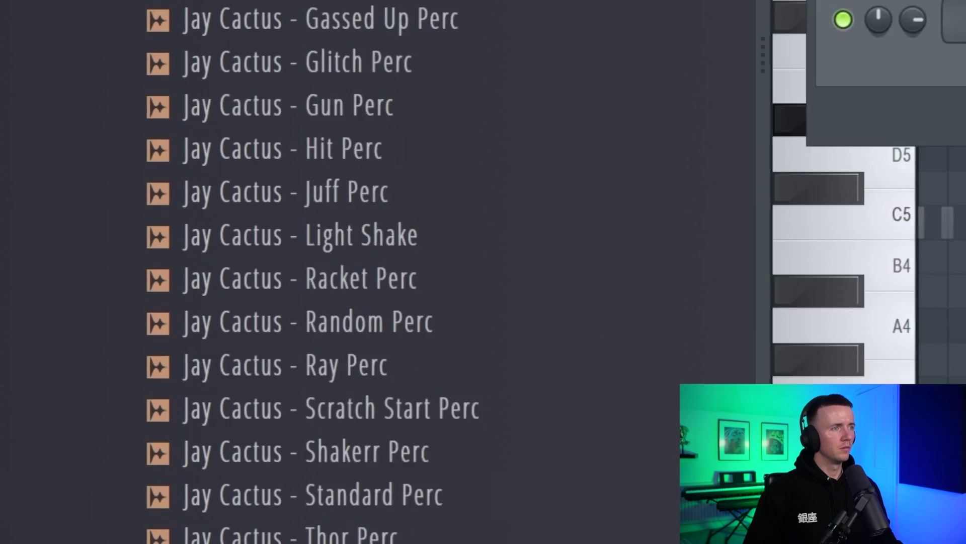
Add the Jay Cactus - Gassed Up Perc sample as a new channel and open its empty piano roll.
scroll(390, 274, "down", 2)
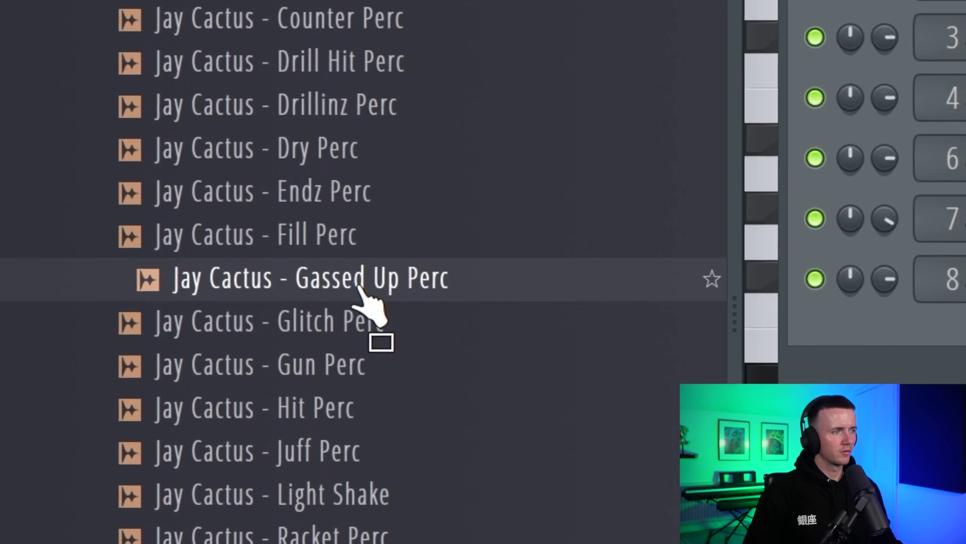
left_click_drag(360, 287, 965, 359)
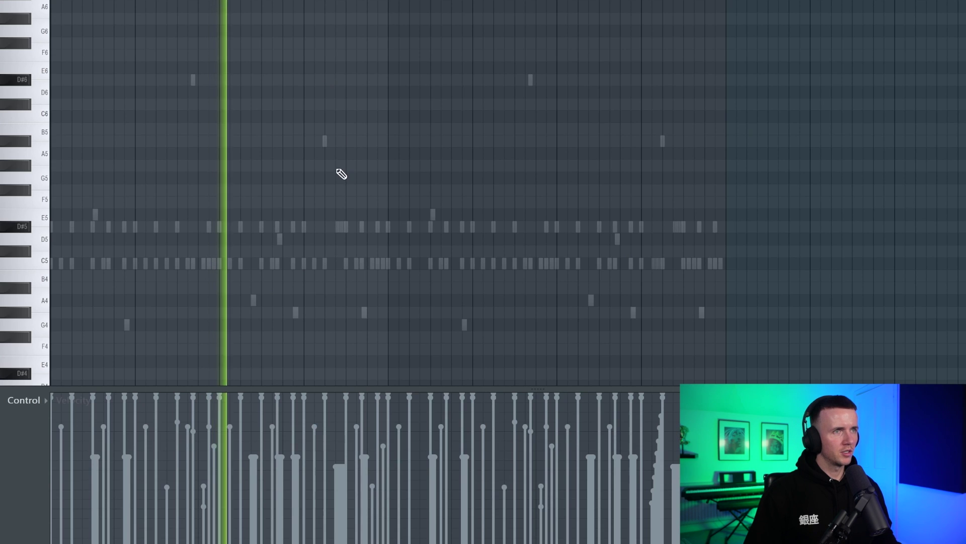
scroll(322, 211, "up", 2, "ctrl")
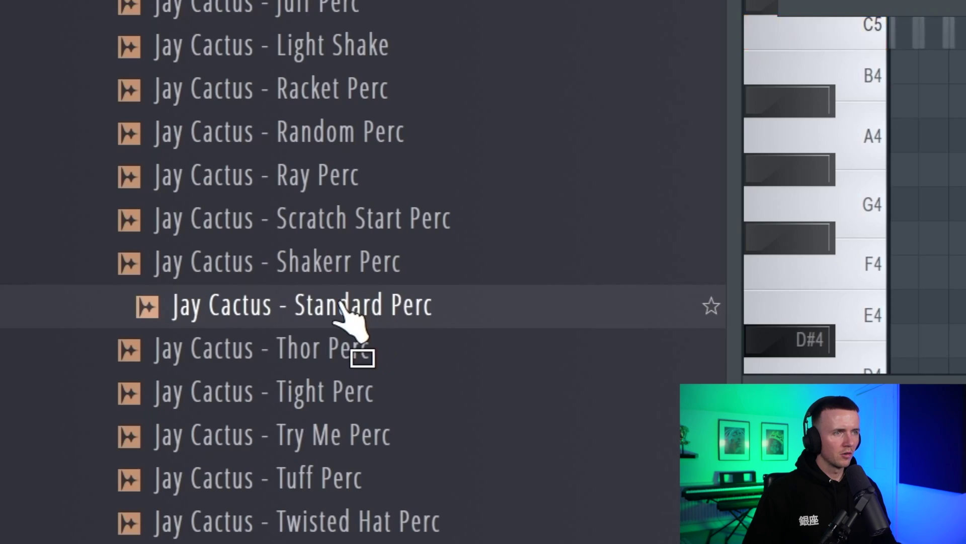
Add the Jay Cactus - Standard Perc sample as a new channel and place three hits on its row in the step sequencer.
left_click_drag(345, 309, 393, 428)
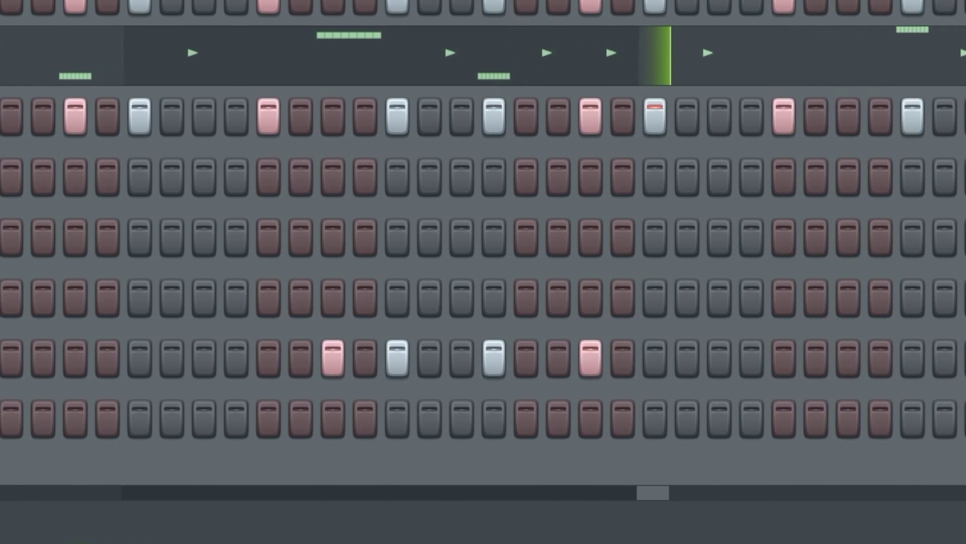
left_click(828, 425)
left_click(790, 425)
left_click(898, 418)
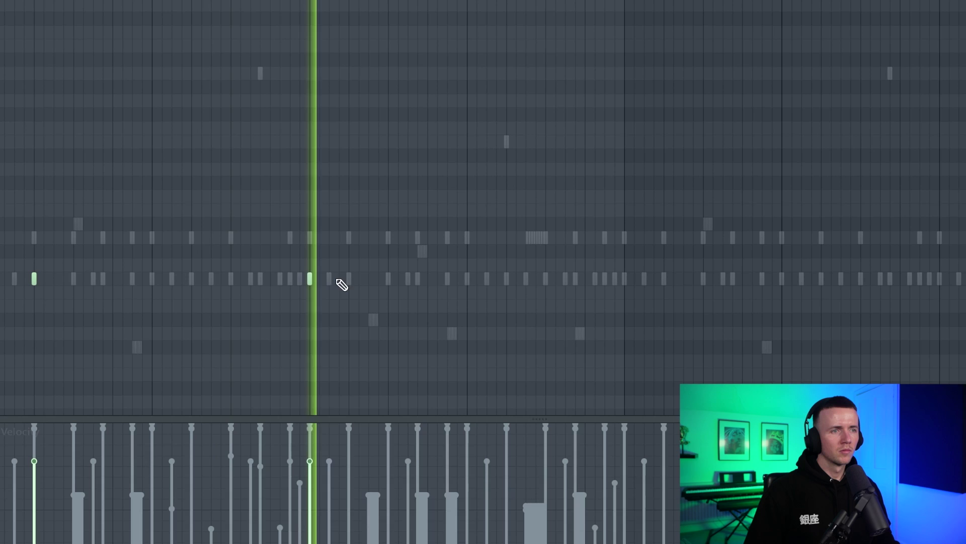
Taper the velocities of the C5 perc hits so that each successive hit within a group is quieter.
scroll(310, 291, "down", 3)
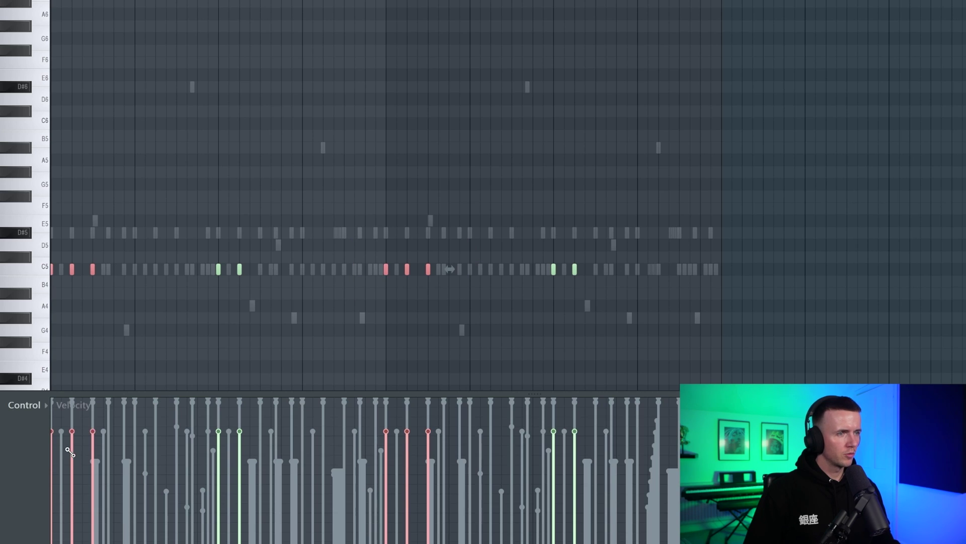
key("space")
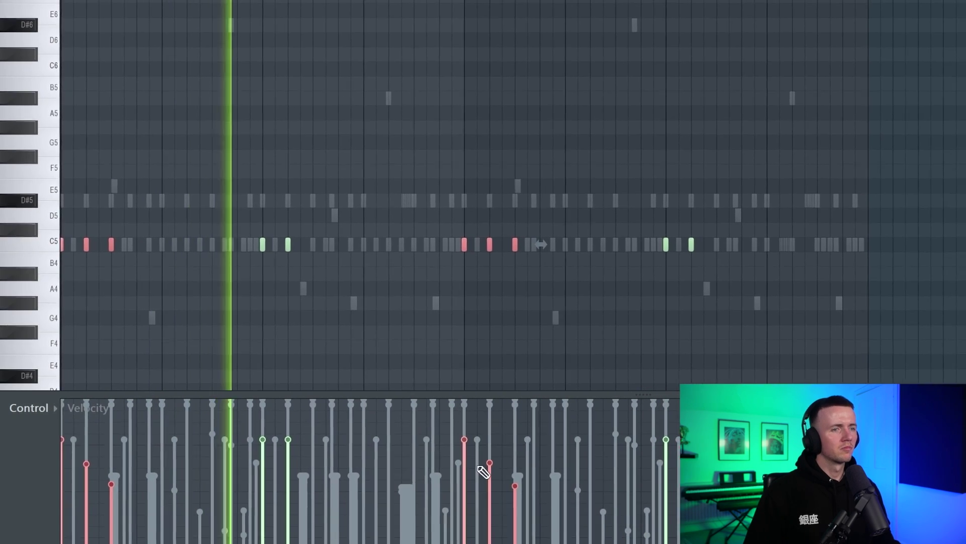
left_click_drag(228, 235, 327, 277)
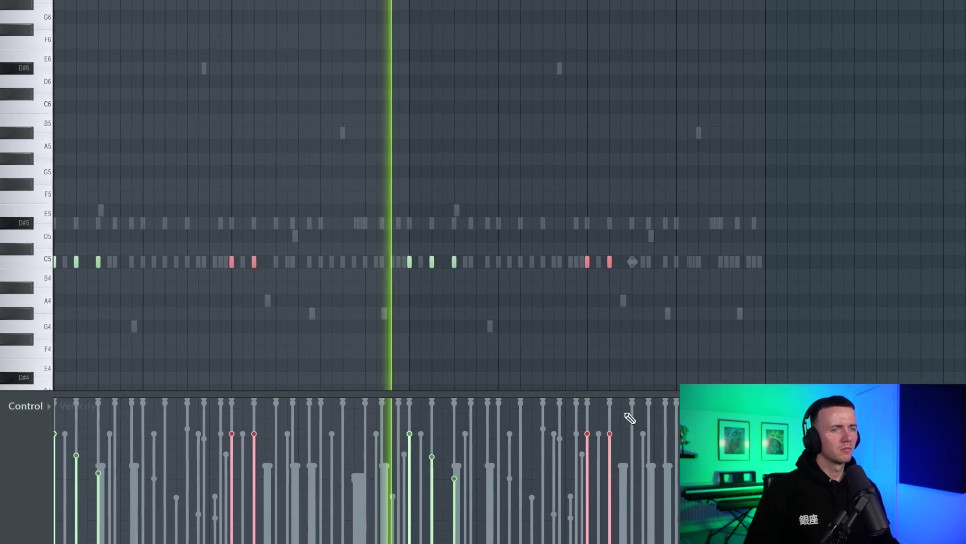
left_click(610, 457)
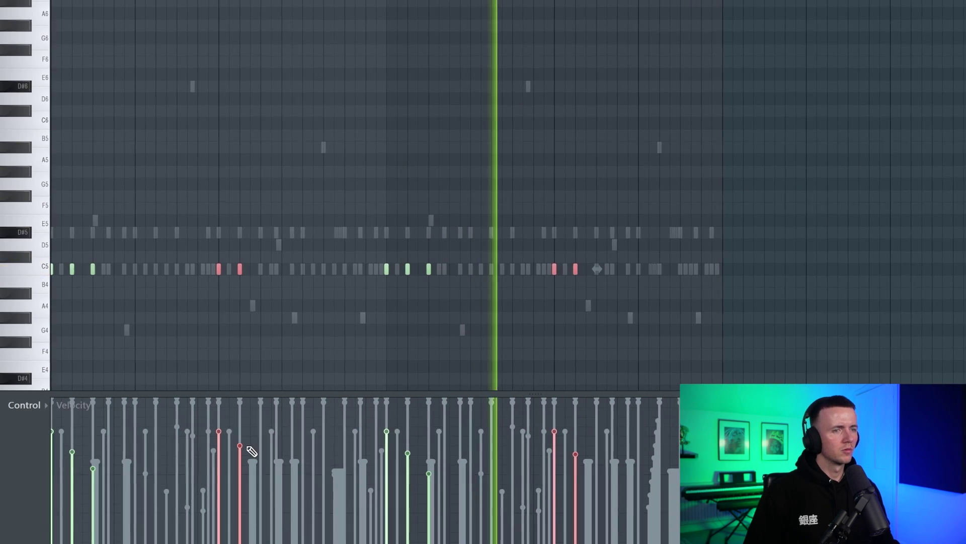
left_click_drag(162, 440, 421, 478)
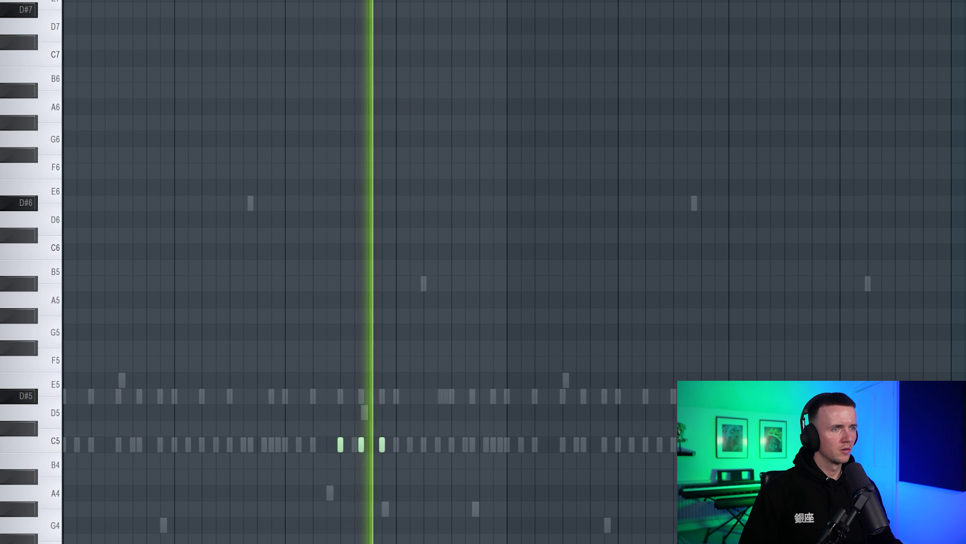
Select all the new percussion notes in the piano roll and duplicate them into the second half of the pattern.
key("ctrl+a")
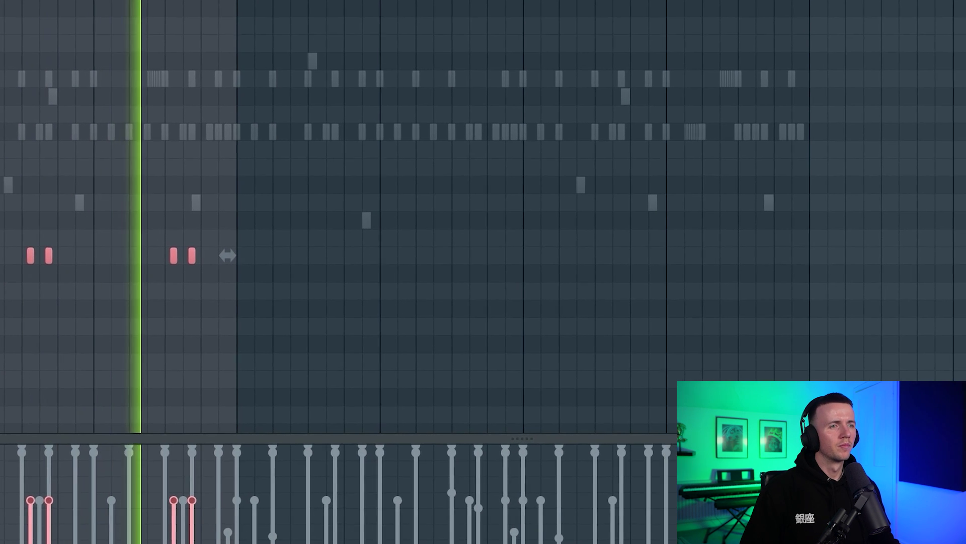
key("ctrl+b")
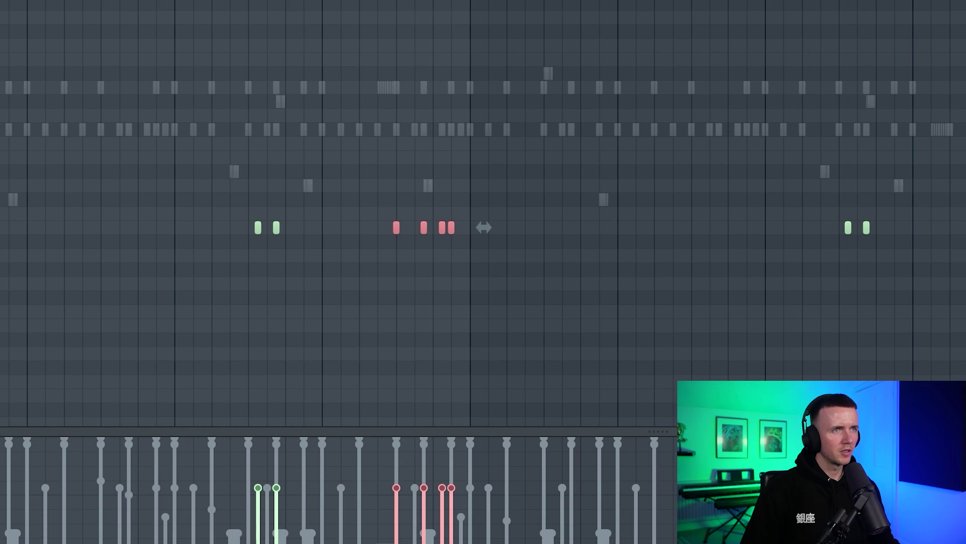
key("space")
key("ctrl+a")
key("ctrl+d")
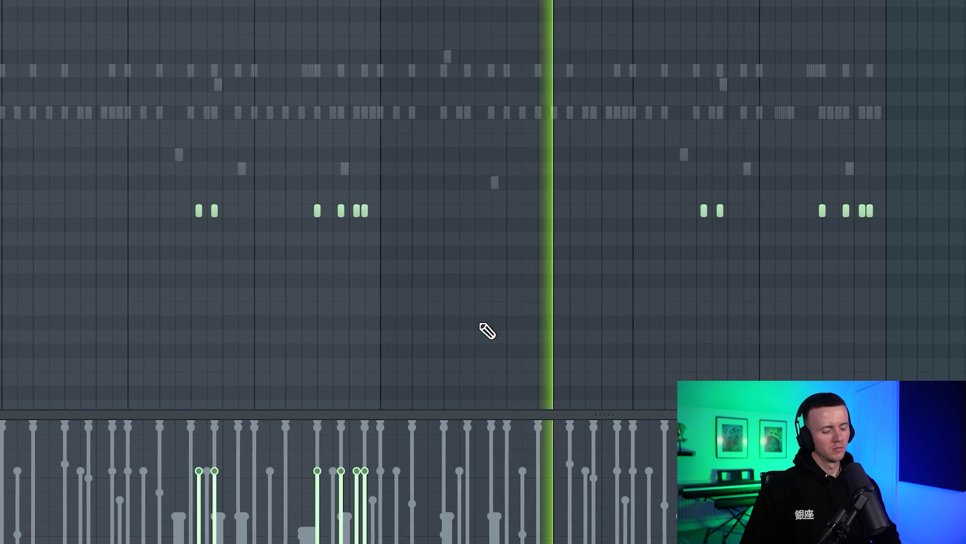
key("space")
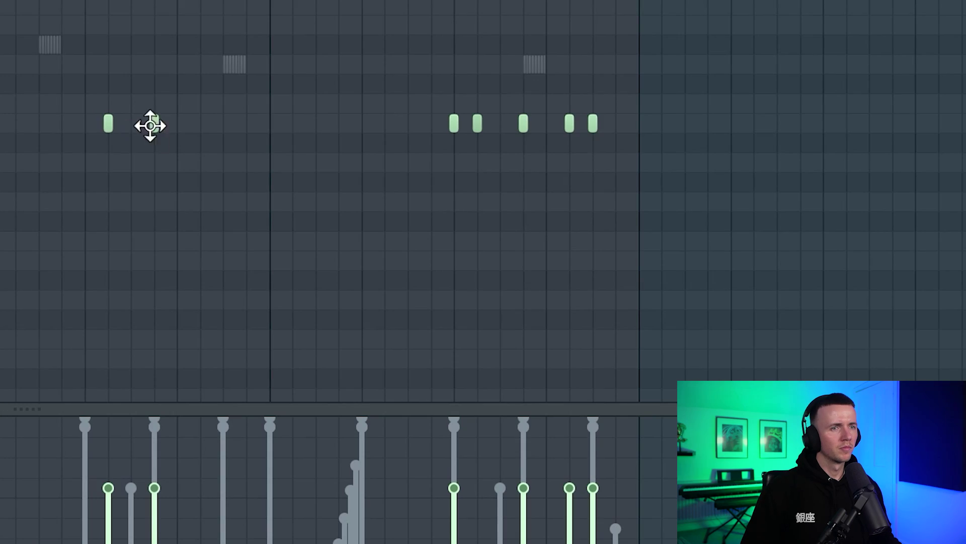
left_click(154, 124)
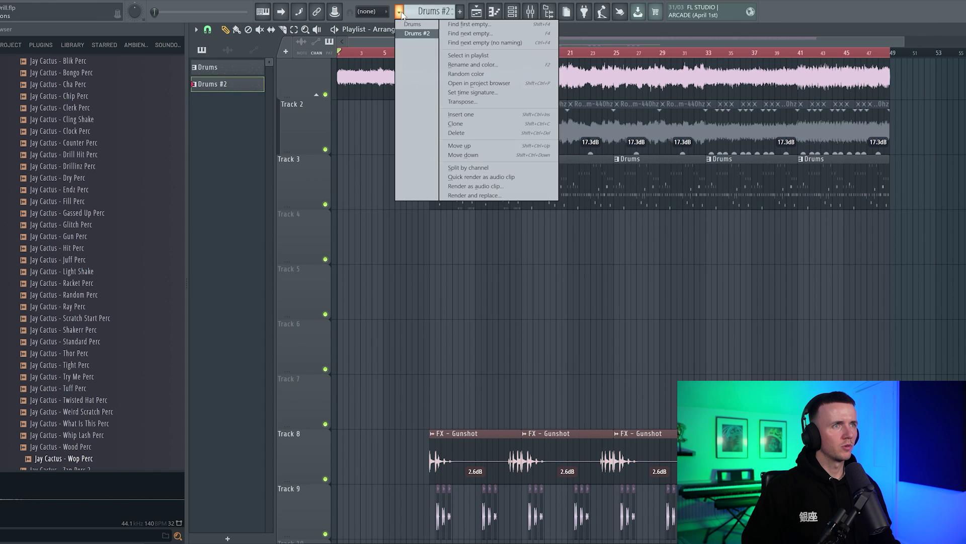
Split the Drums #2 pattern by channel and duplicate its clips across the tracks, keeping the Drums - 808 clip on Track 6.
left_click(469, 168)
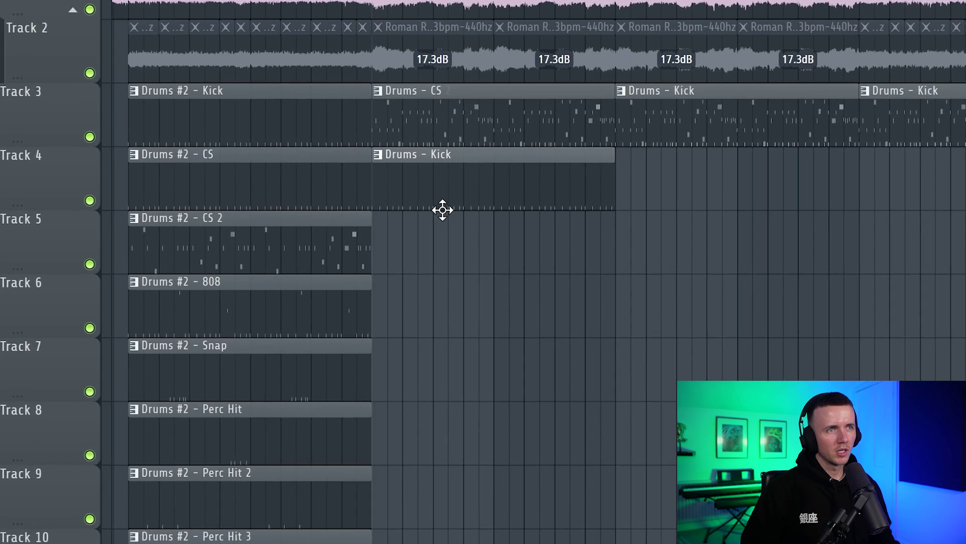
left_click_drag(443, 210, 445, 211)
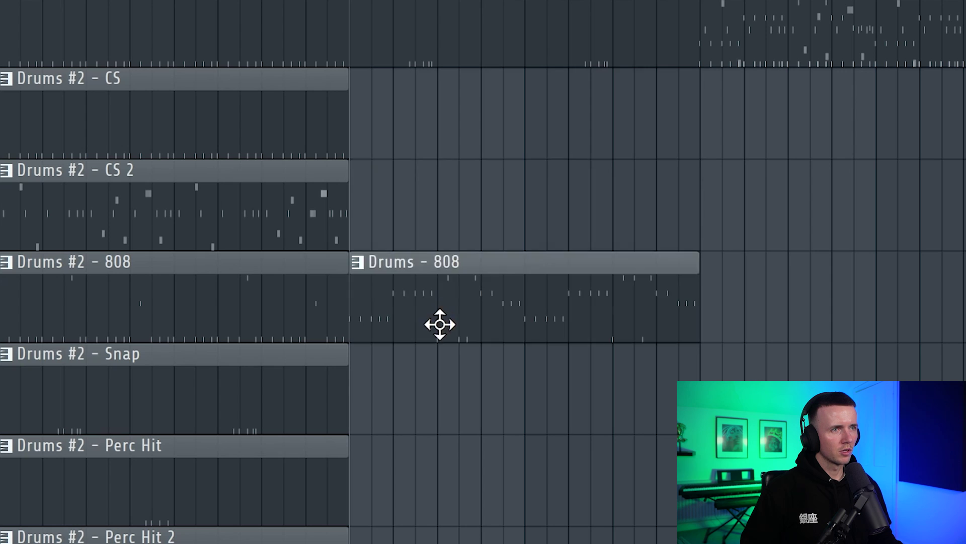
key("ctrl+b")
left_click_drag(432, 541, 44, 4)
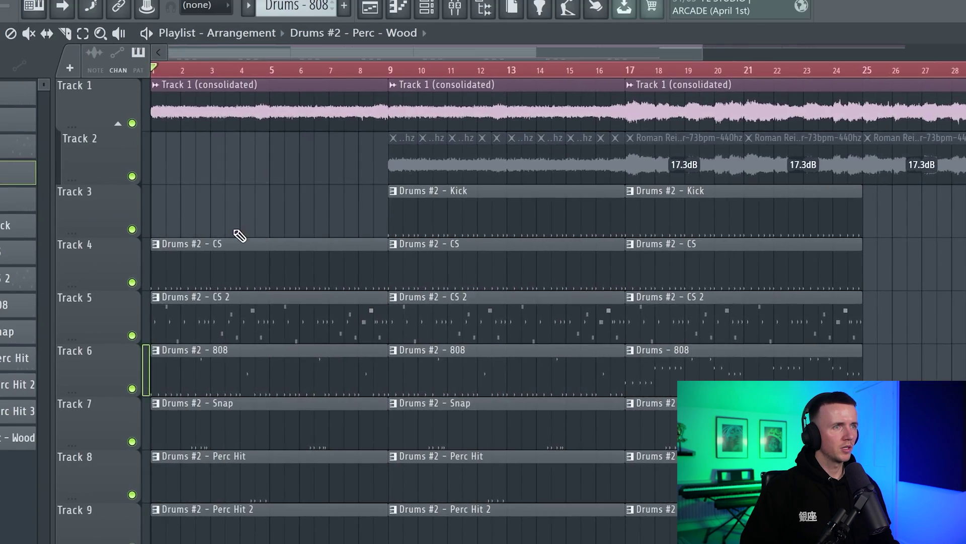
Slice the Drums #2 - CS clip in the intro section on Track 4 into shorter pieces with gaps between them.
scroll(50, 76, "up", 3)
key("space")
left_click_drag(276, 246, 398, 226)
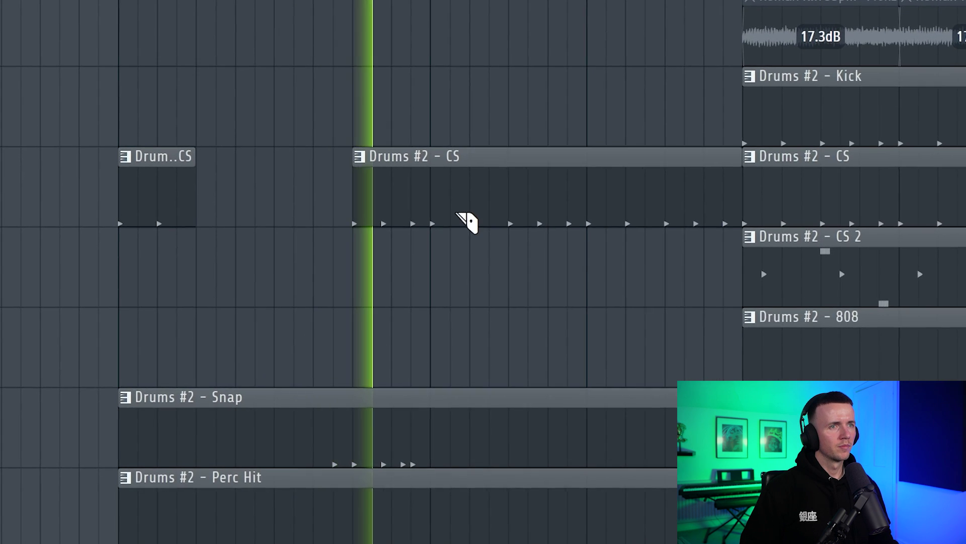
left_click(521, 202)
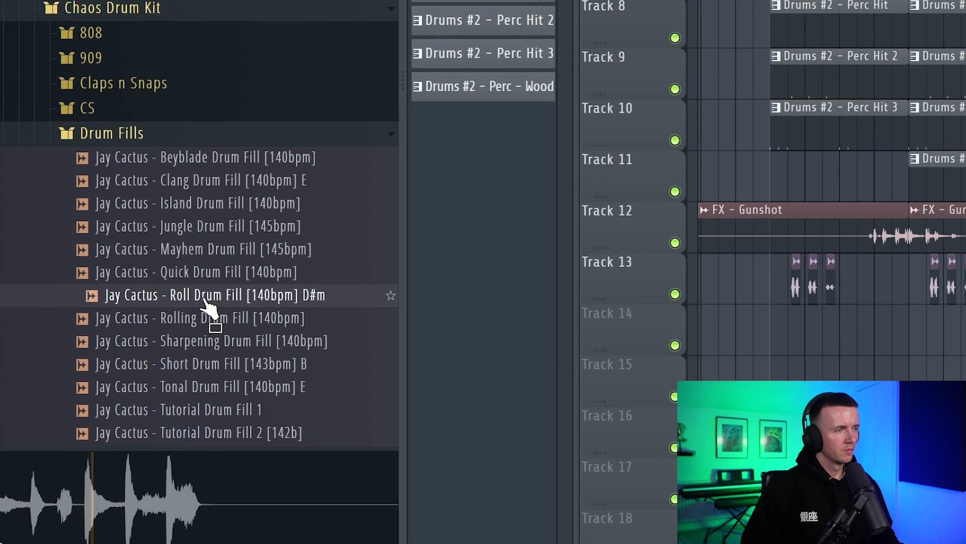
Place the Jay Cactus - Roll Drum Fill on Track 14 leading into bar 9 and open the 808 clip after bar 10 for editing.
left_click_drag(204, 301, 863, 338)
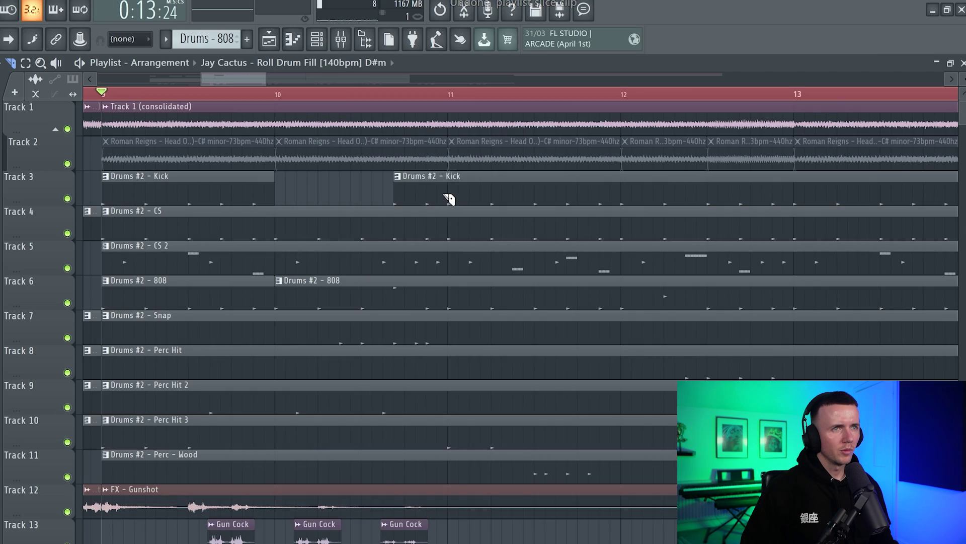
double_click(429, 297)
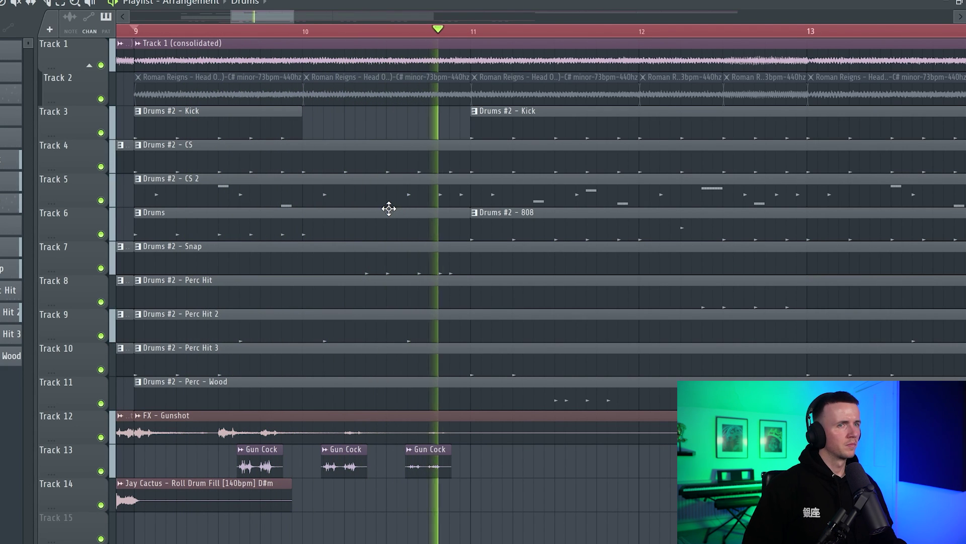
scroll(502, 491, "down", 3)
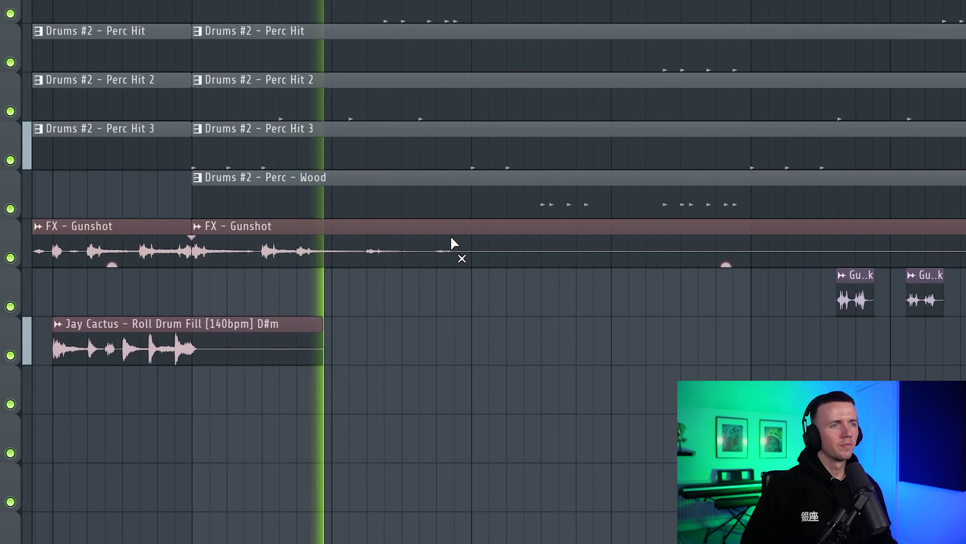
Slice the Drums #2 - Perc - Wood clip at bar 13 and delete the part before the cut.
scroll(383, 327, "down", 4)
left_click_drag(476, 199, 476, 216)
right_click(433, 202)
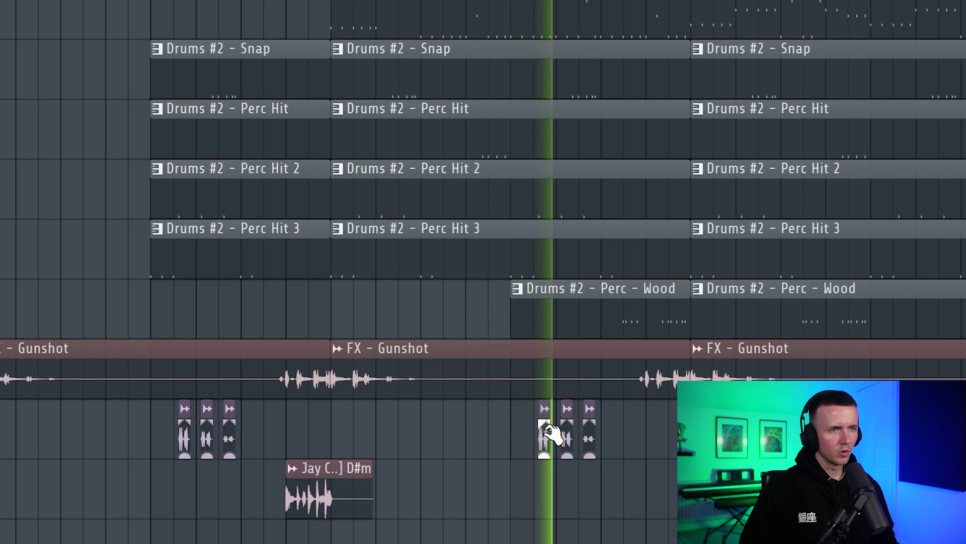
Audition the Short and Tonal drum fills, and try the Jay Cactus - Tonal Drum Fill on Track 15 from bar 15.
scroll(643, 440, "up", 3)
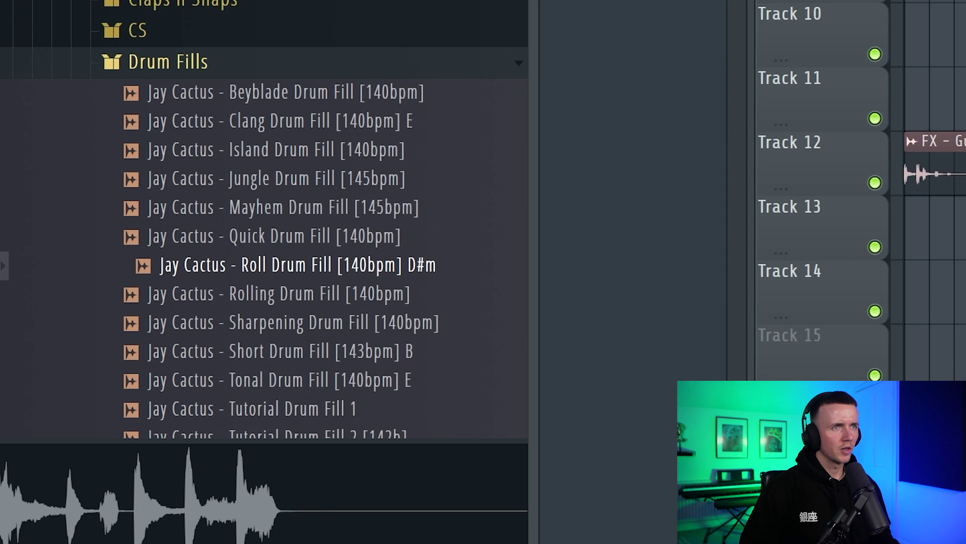
left_click_drag(308, 351, 306, 358)
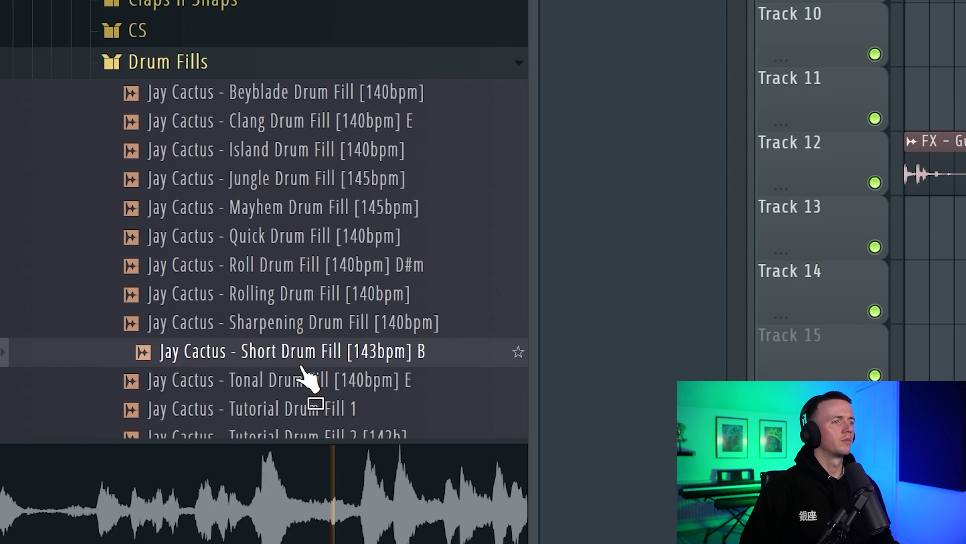
left_click(345, 381)
scroll(360, 342, "down", 3)
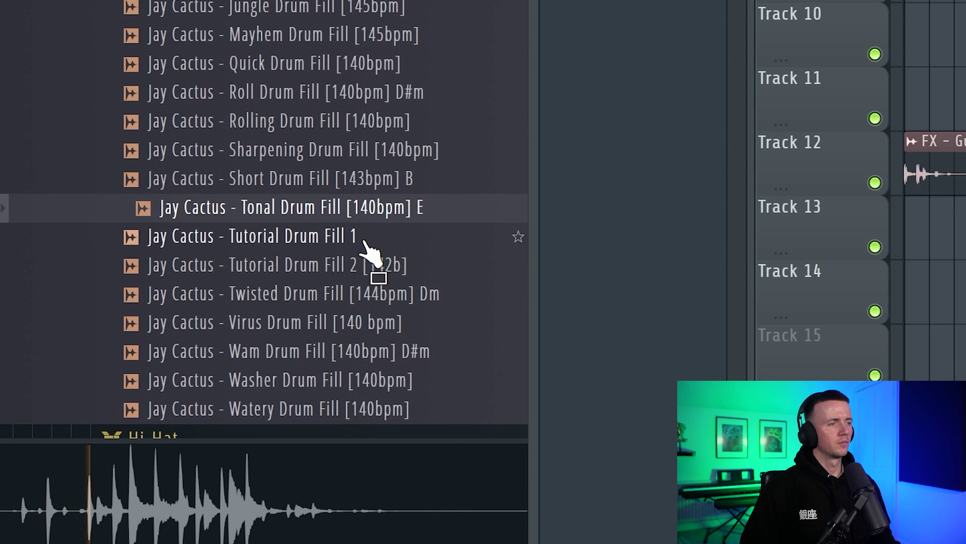
left_click_drag(358, 214, 194, 414)
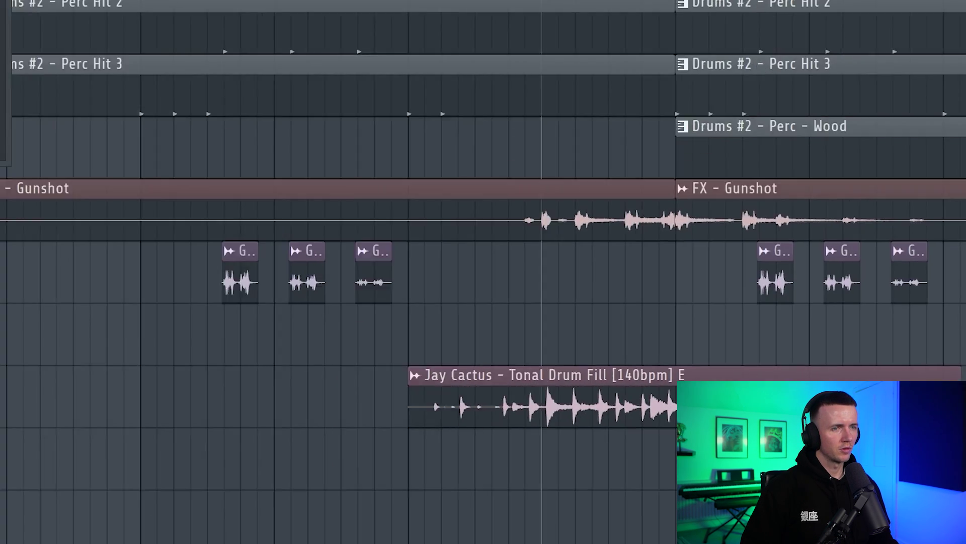
Open the Tonal Drum Fill clip's channel settings and play back the transition into bar 17.
left_click(453, 374)
left_click(615, 111)
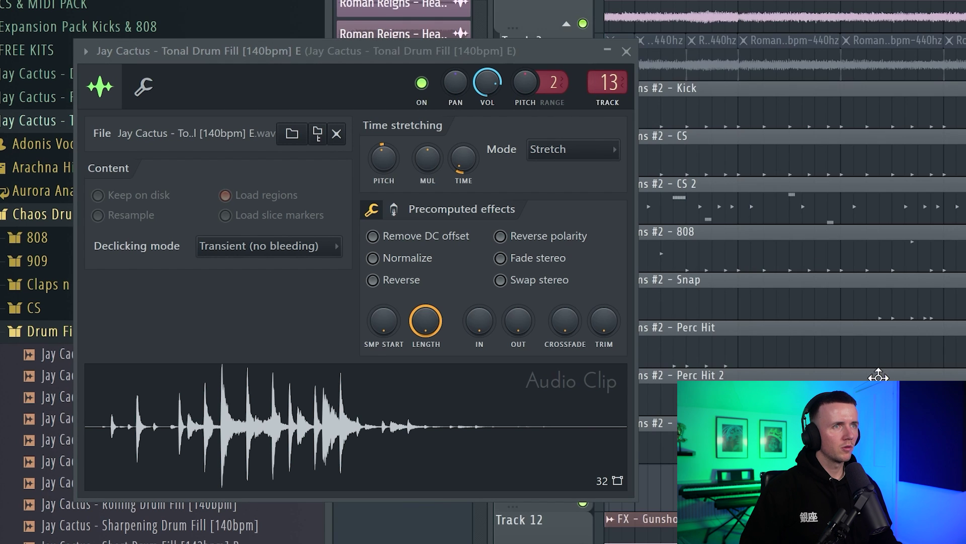
key("Escape")
key("space")
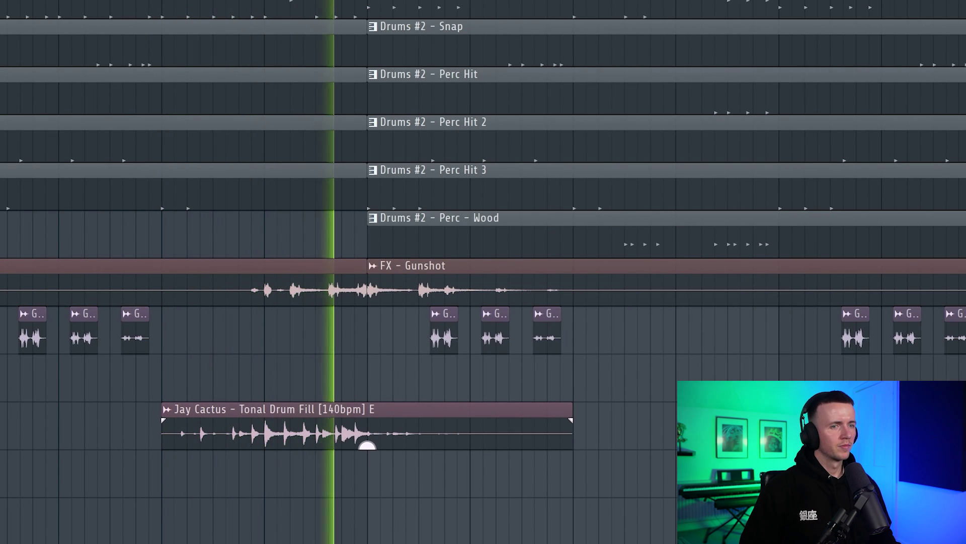
Mute the short Drums #2 - CS 2 slice just before bar 21, matching the muted kick slice, and play the section.
key("space")
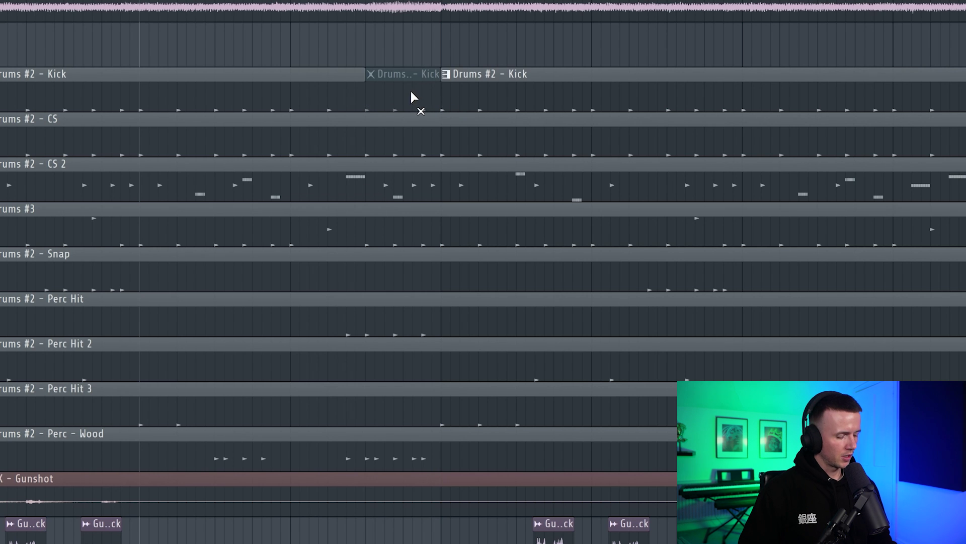
left_click(417, 185)
key("space")
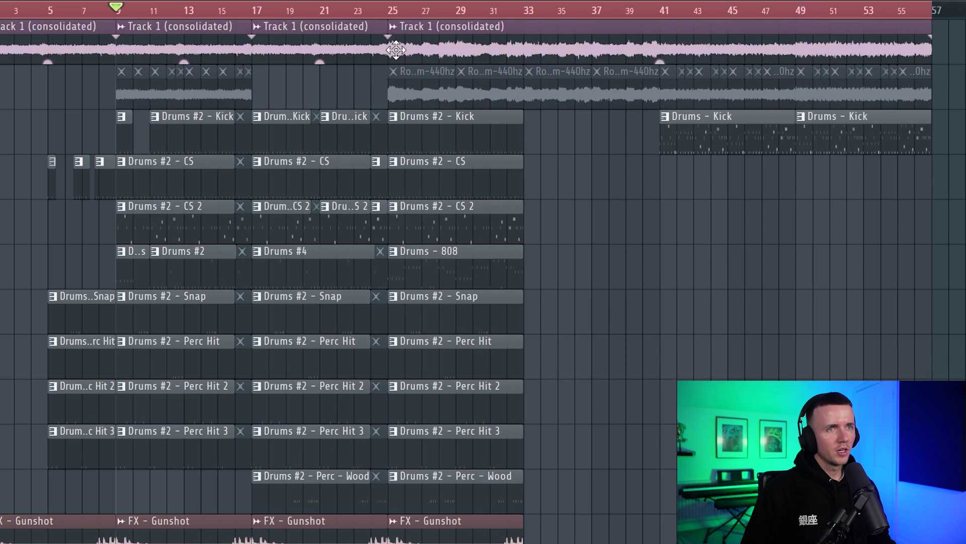
Copy the three Perc Hit clips into the empty bars 25 to 33 on Tracks 8 to 10 and delete the surplus Snap clip.
left_click(387, 13)
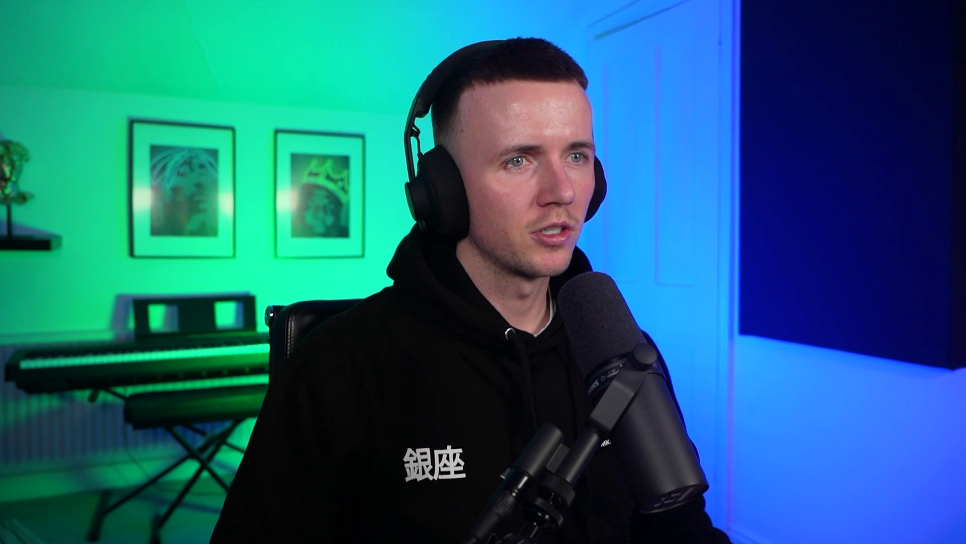
left_click(429, 179)
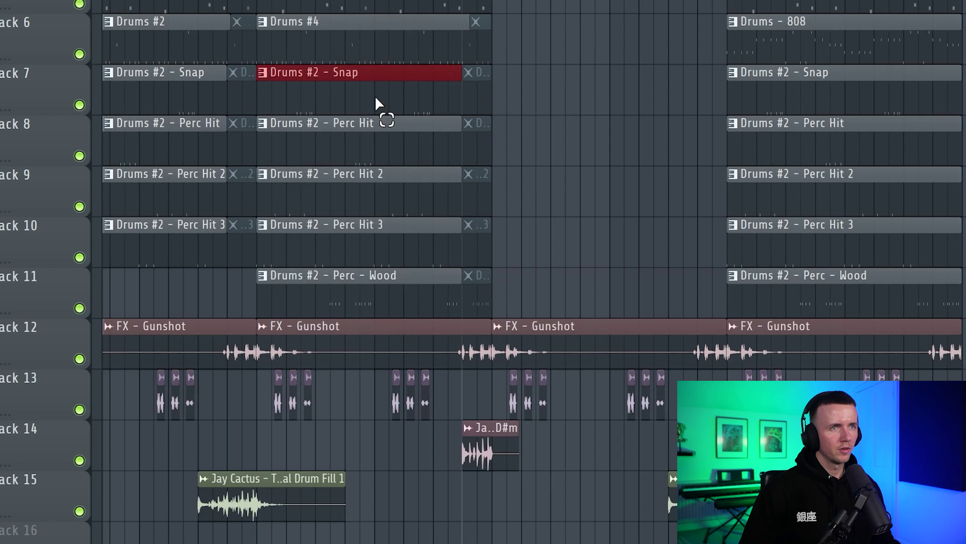
left_click_drag(213, 322, 391, 325)
left_click_drag(579, 104, 565, 105)
right_click(579, 76)
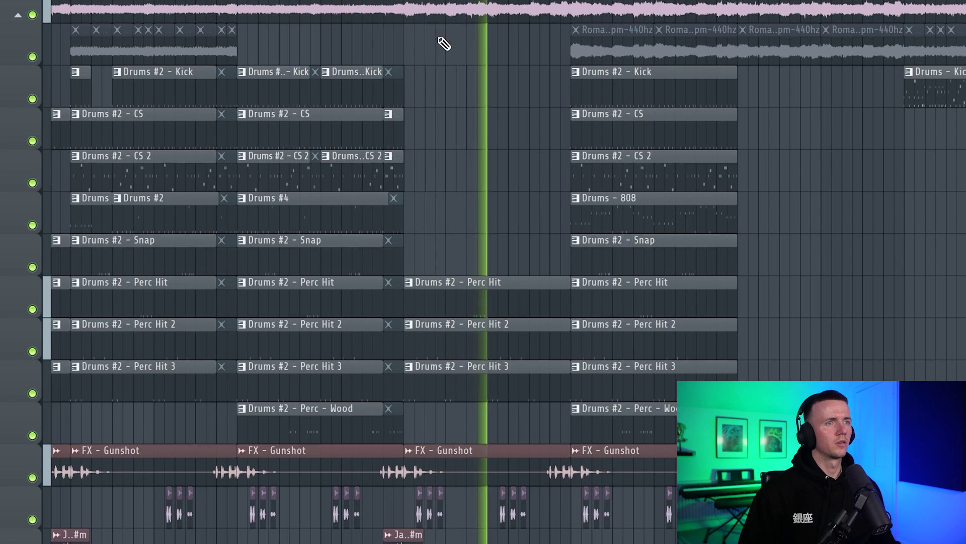
Place an 808 clip in the breakdown on Track 6 and chop the Track 1 sample in bar 32 into stuttered slices with gaps.
key("space")
left_click(468, 218)
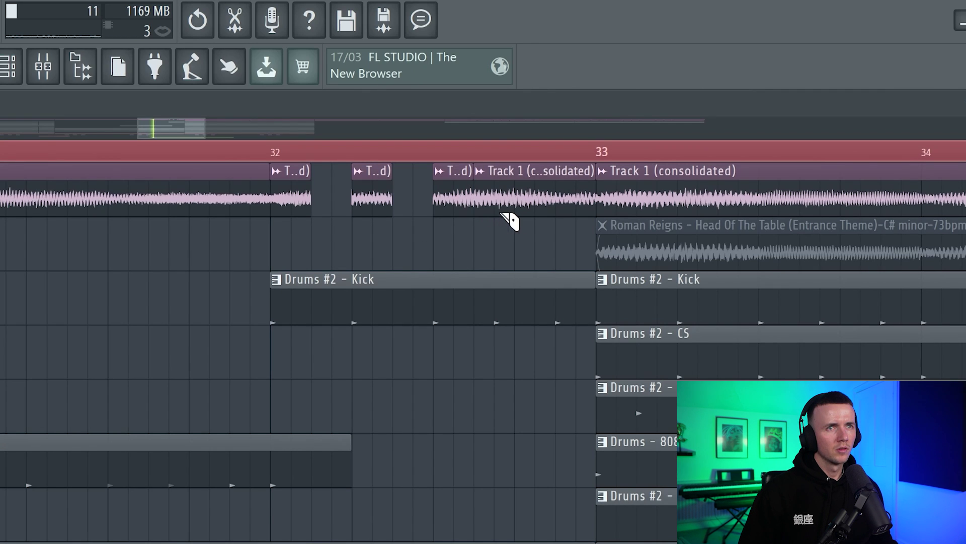
key("space")
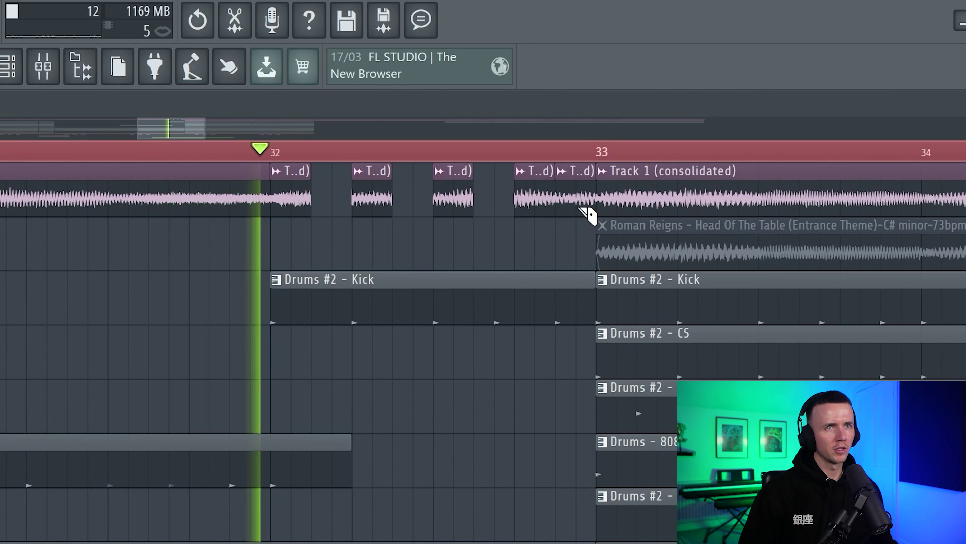
right_click(581, 204)
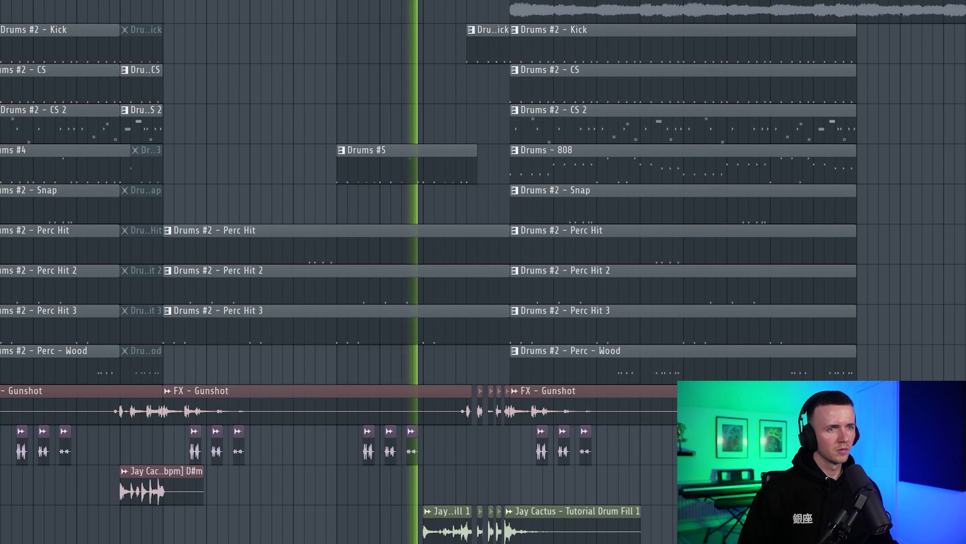
Delete the leftover clips after bar 49 and duplicate the whole remaining arrangement from bar 49.
scroll(569, 533, "down", 4)
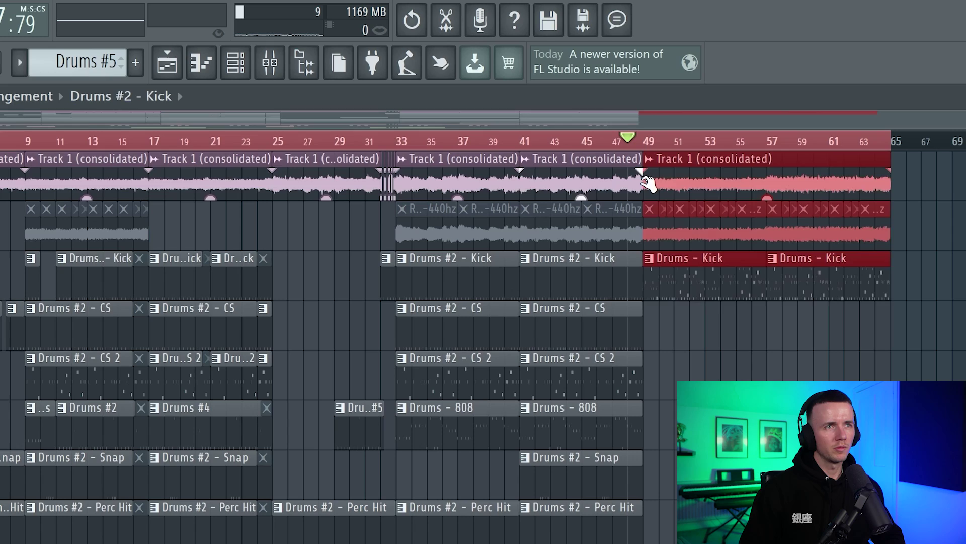
key("Delete")
key("ctrl+a")
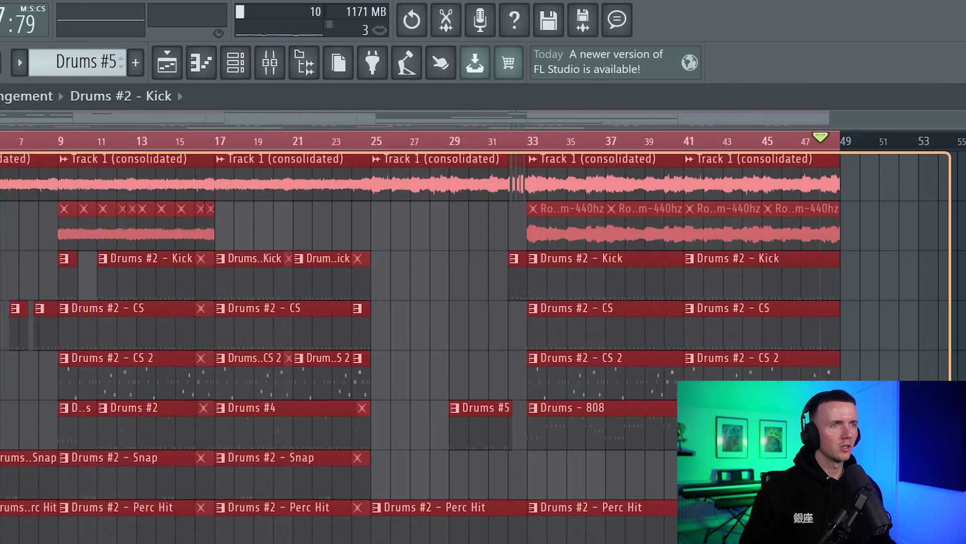
key("ctrl+b")
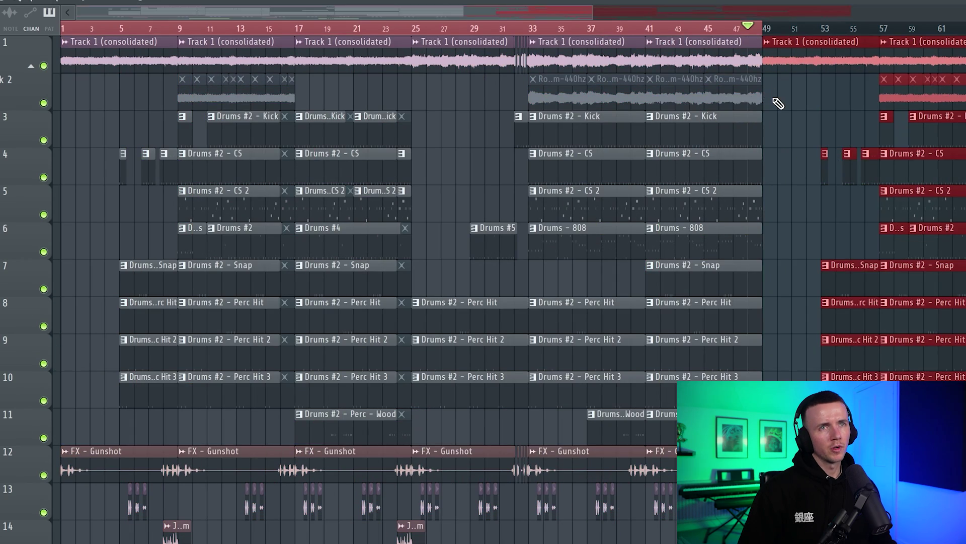